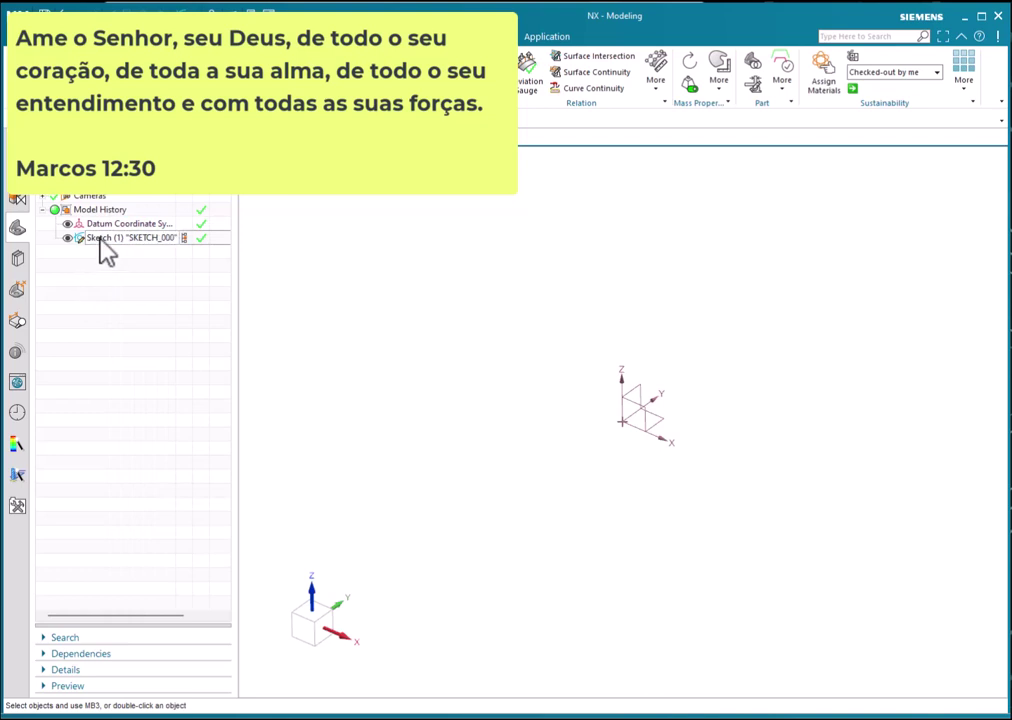
Step: Open Sketch (1) "SKETCH_000" for editing and review which relation tools its scene bar offers
double_click(102, 238)
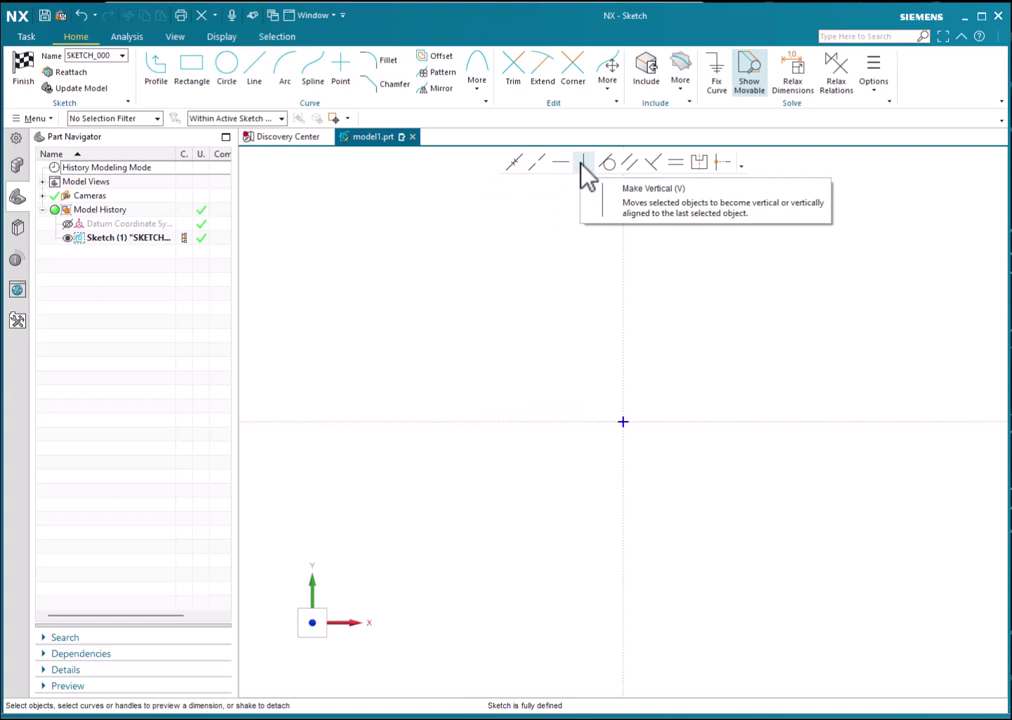
click(741, 165)
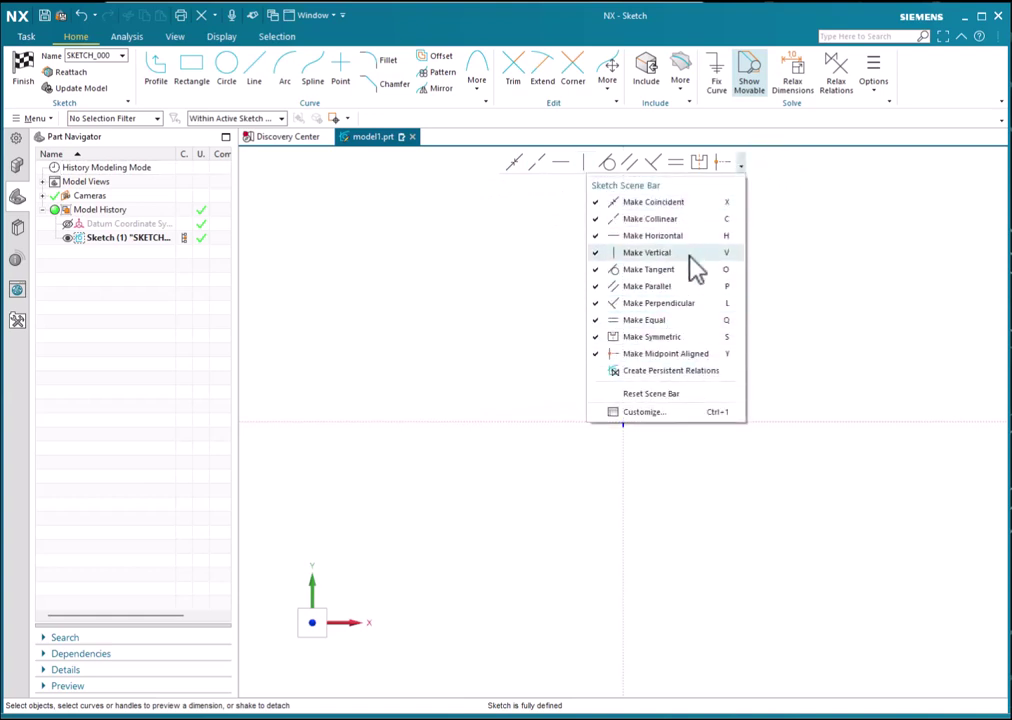
click(827, 156)
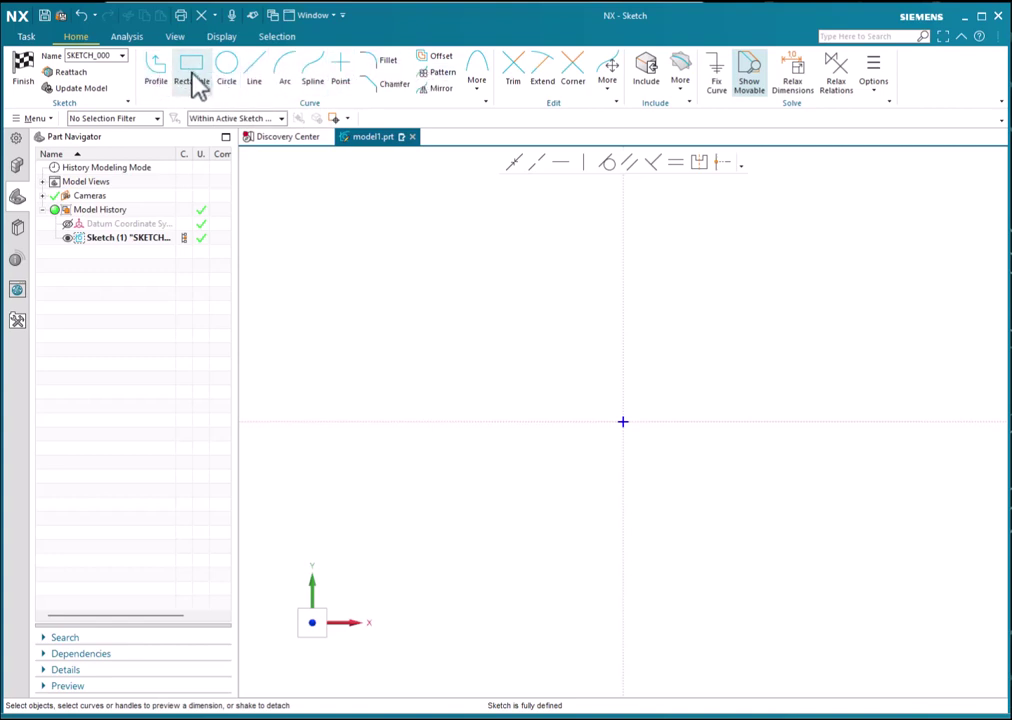
Step: Examine the additional curve, edit, include and solve commands for sketching, including the solve options and the contents of each command group
click(477, 90)
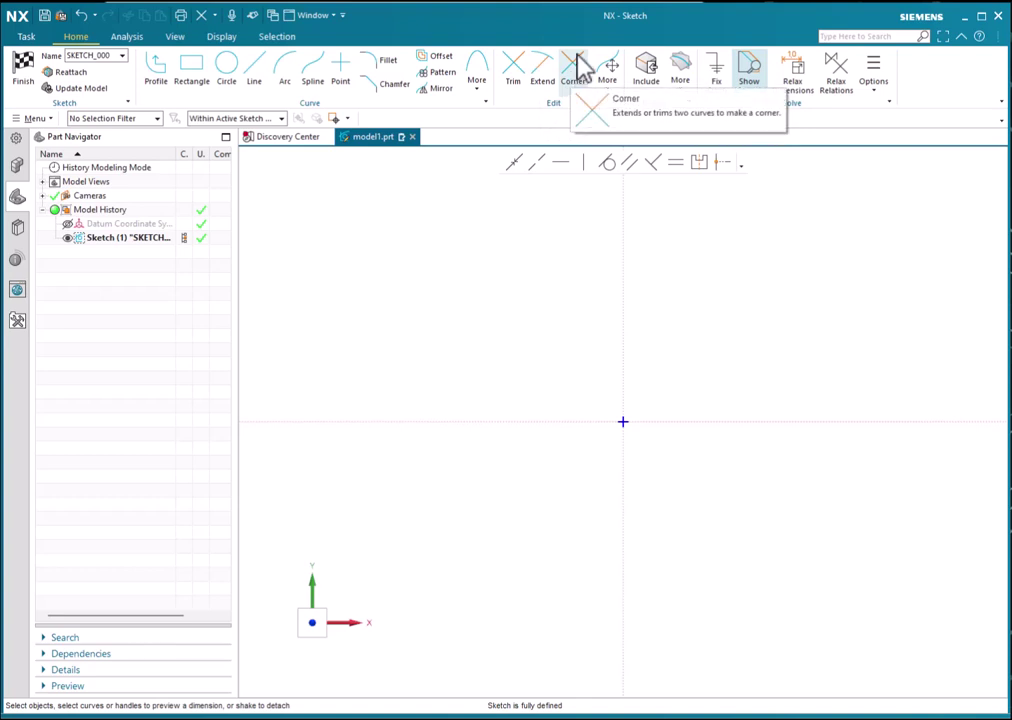
click(612, 96)
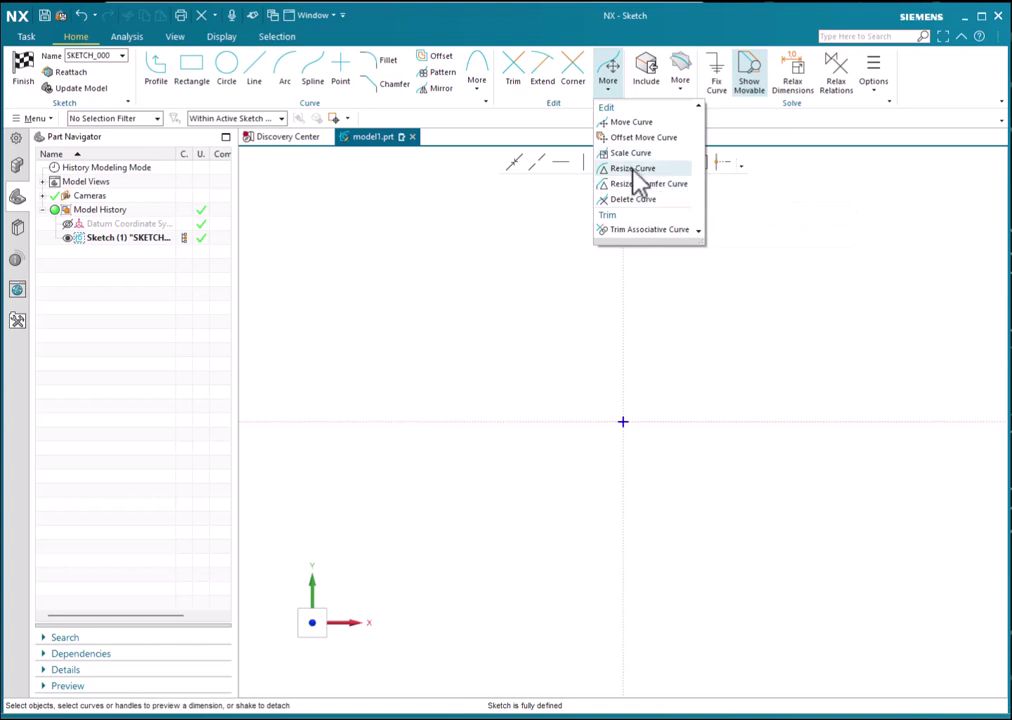
click(730, 133)
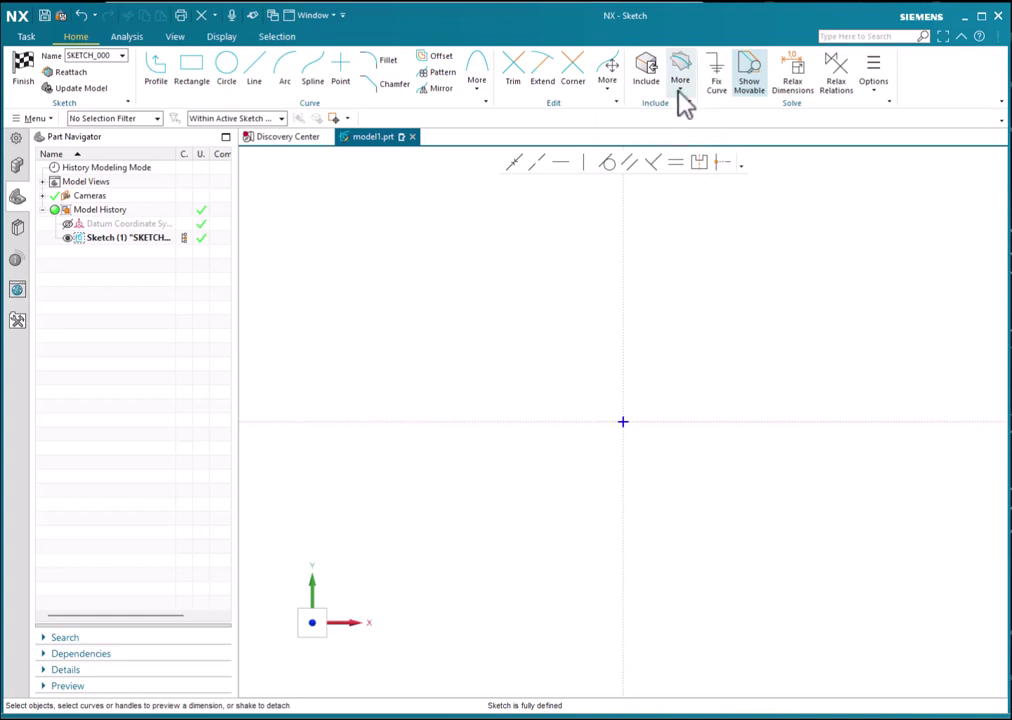
click(681, 95)
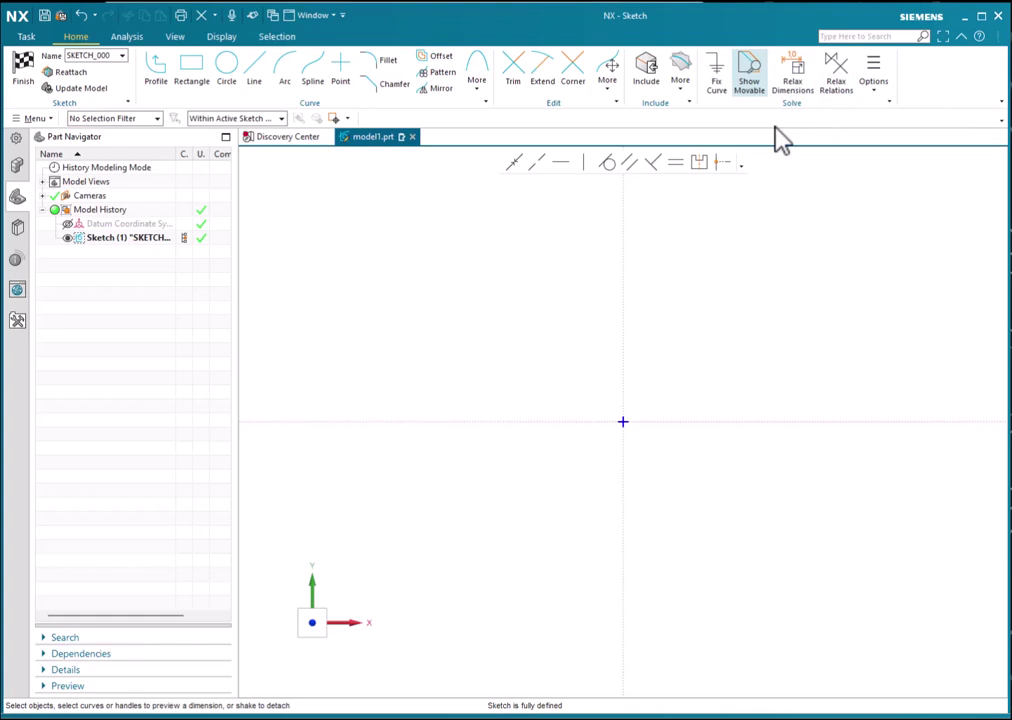
click(875, 85)
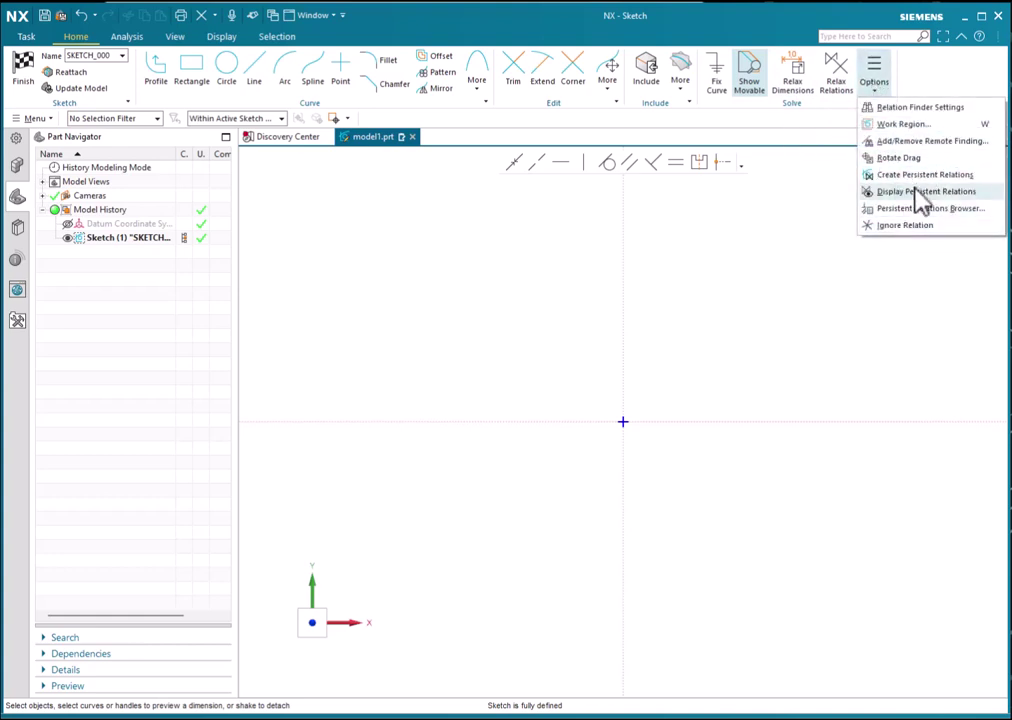
click(802, 136)
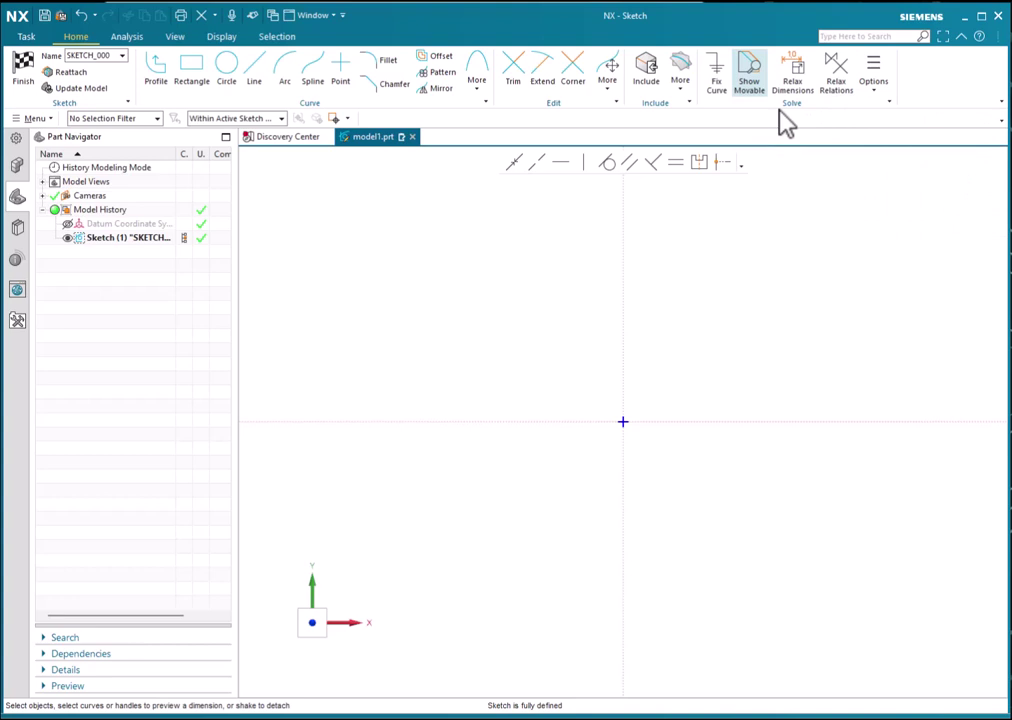
right_click(1003, 103)
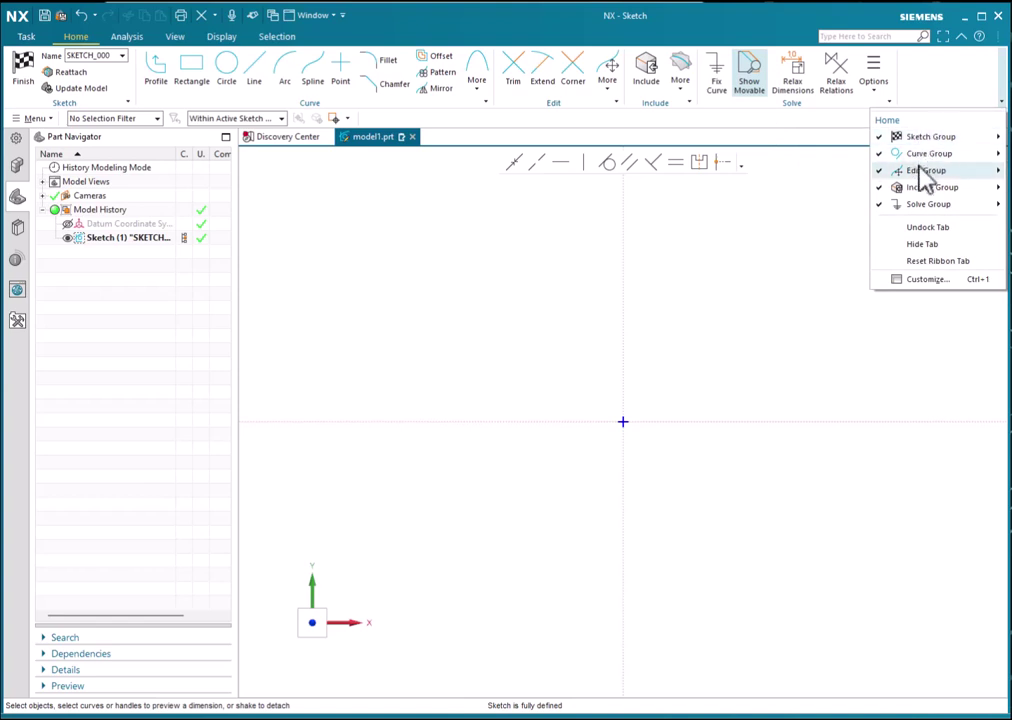
mouse_move(925, 160)
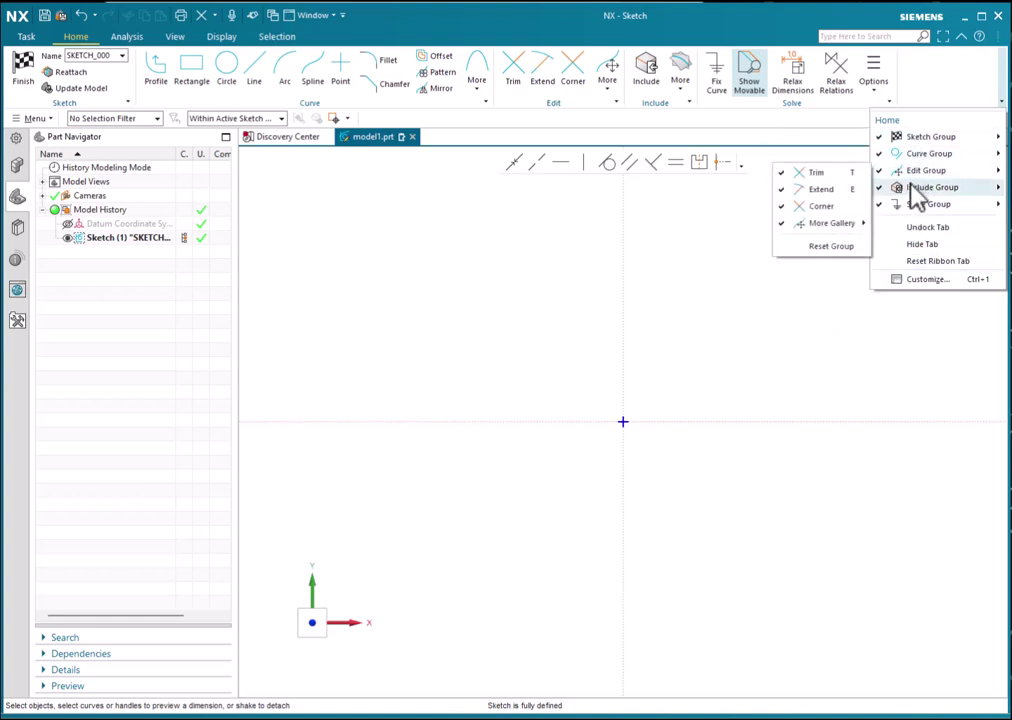
mouse_move(911, 188)
mouse_move(915, 210)
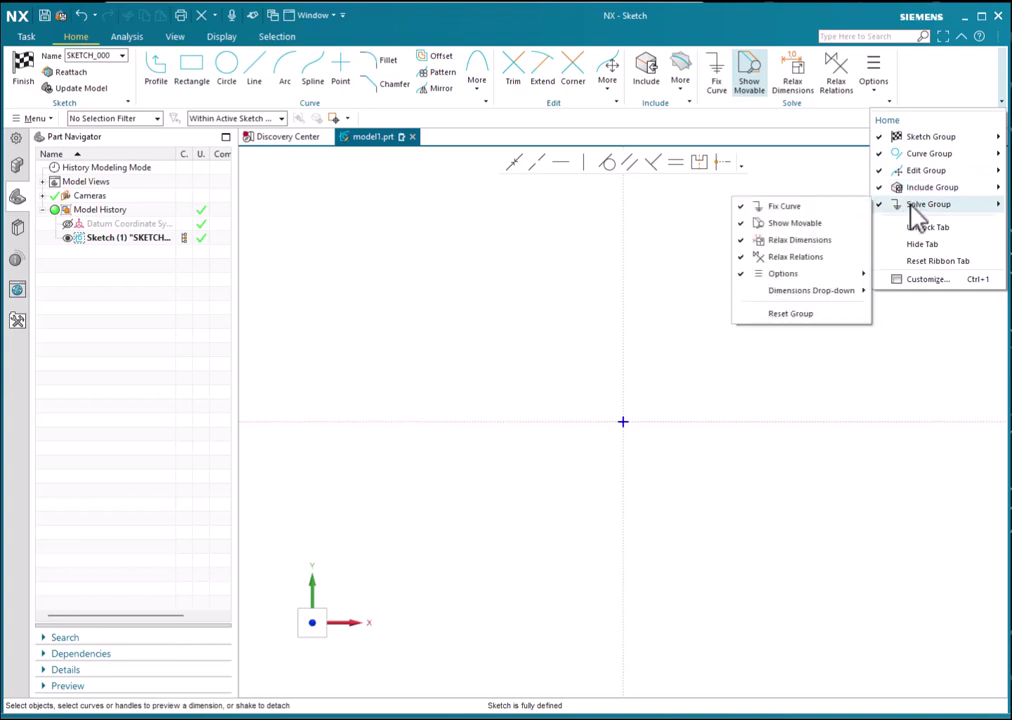
click(933, 97)
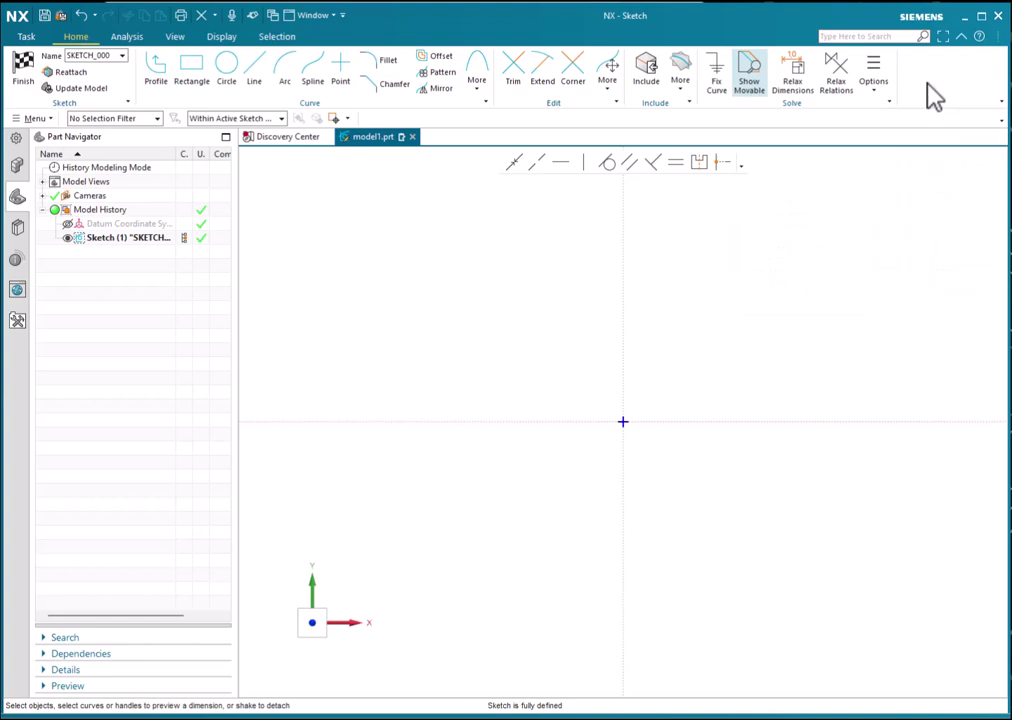
Step: Try displaying the View Group on the top border bar and hide it again
click(1001, 118)
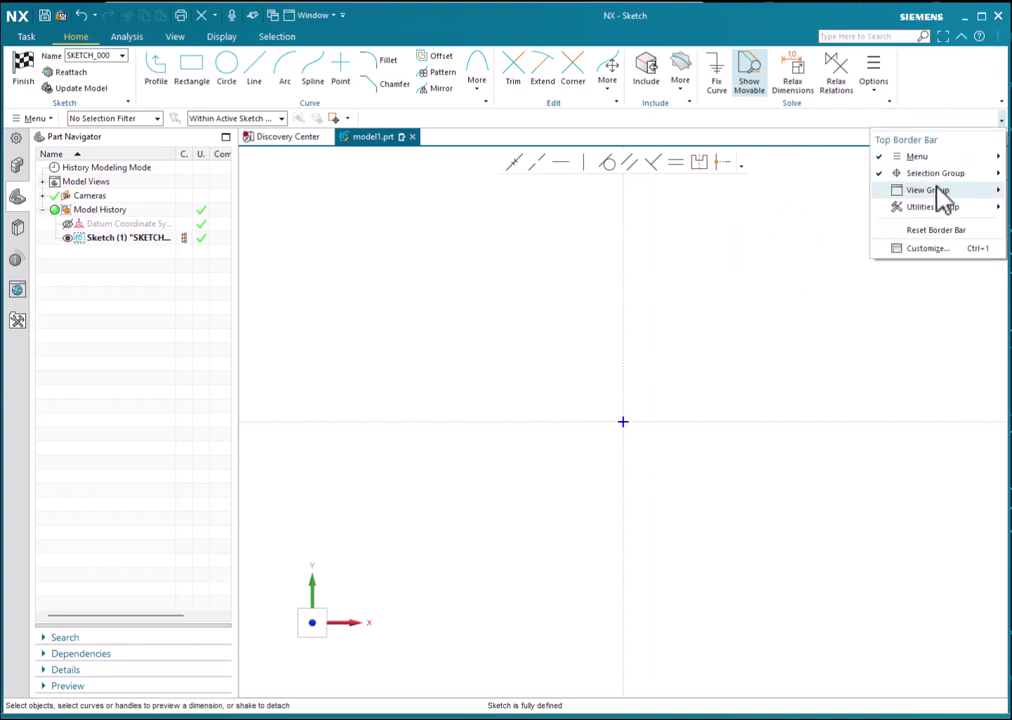
mouse_move(914, 196)
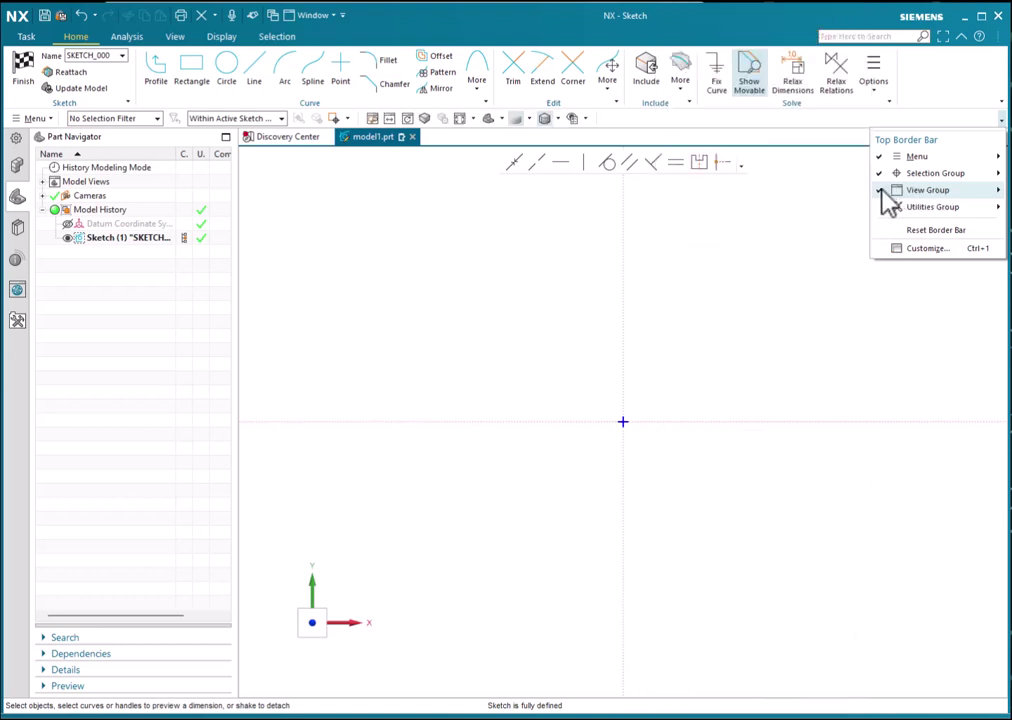
click(884, 193)
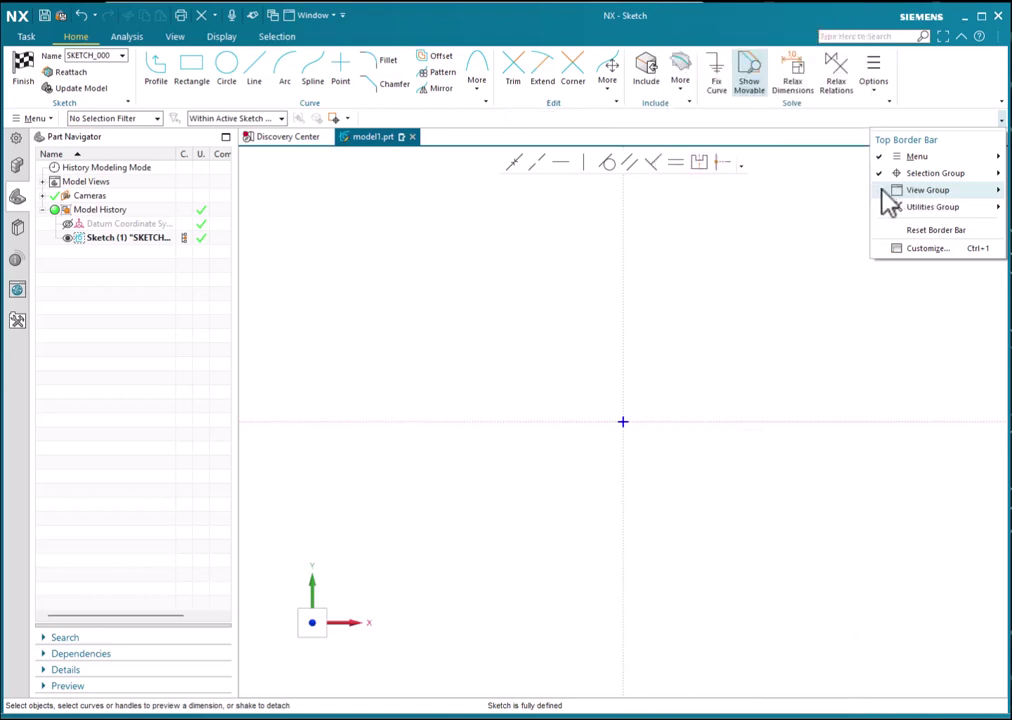
click(930, 112)
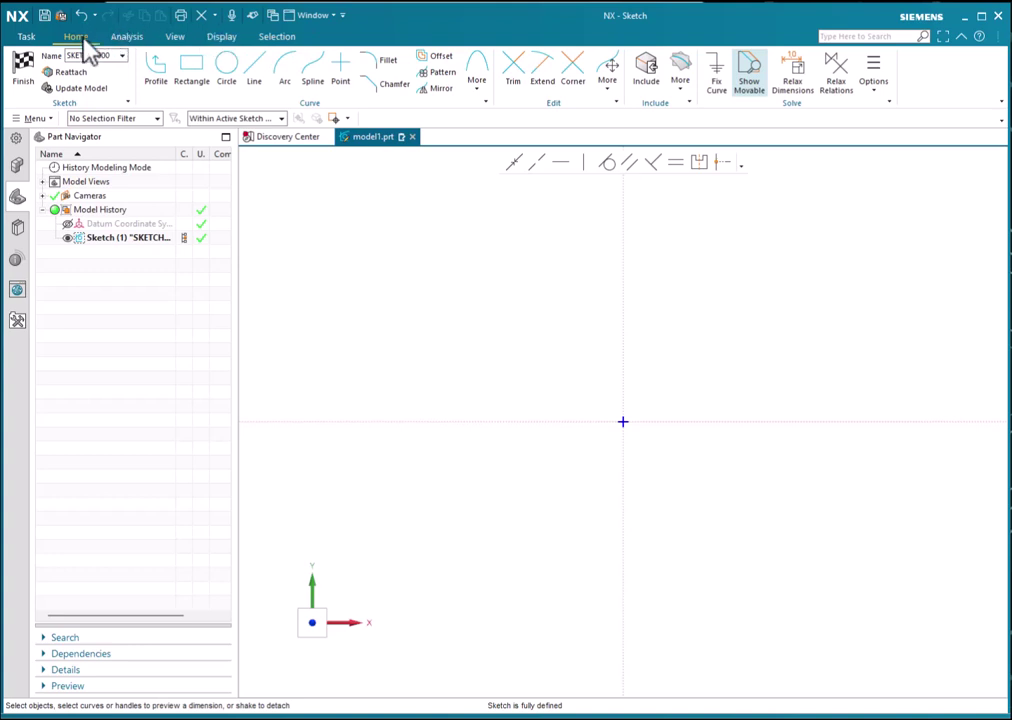
Step: Examine the task, analysis, view, display and selection commands available in the sketch environment, including Shaded Region and Sketch Emphasis
click(27, 37)
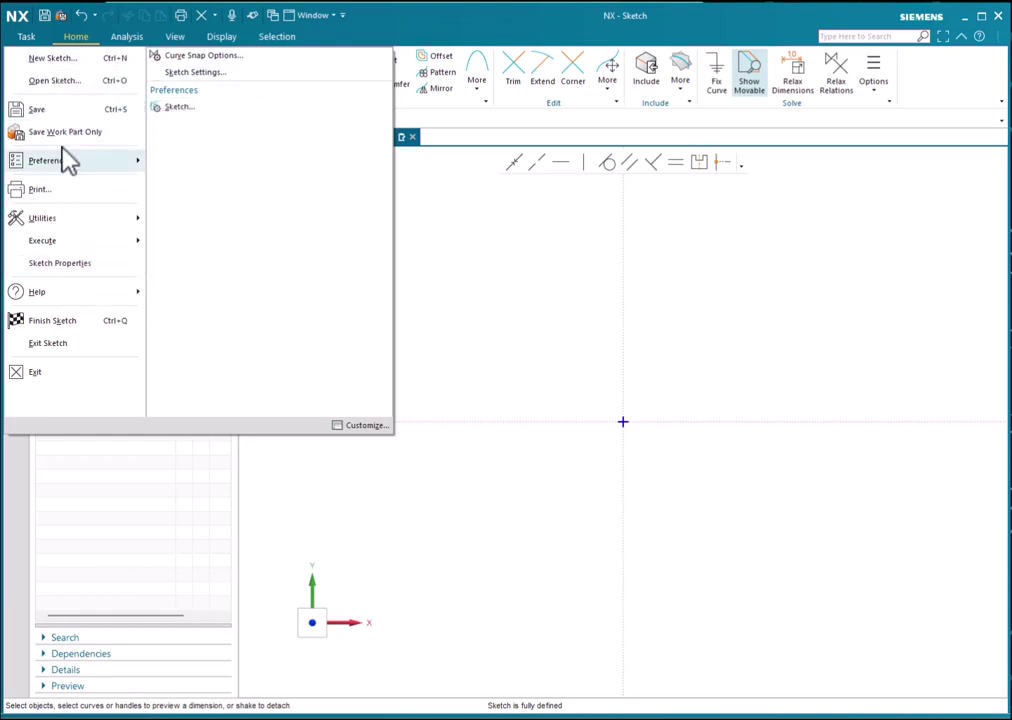
click(400, 41)
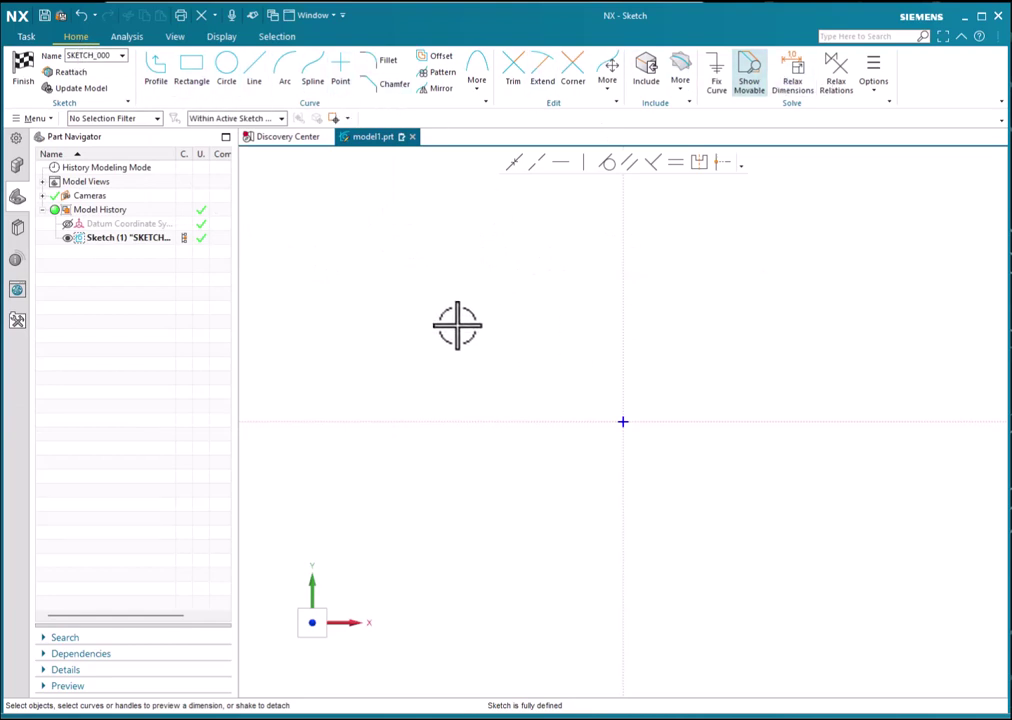
click(127, 37)
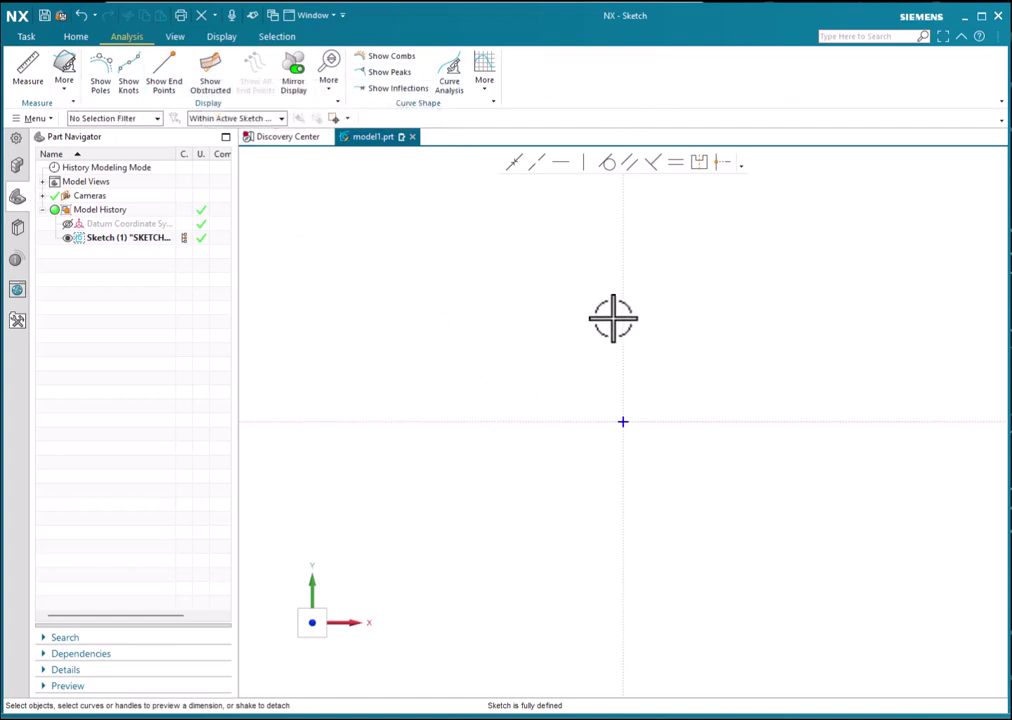
click(176, 37)
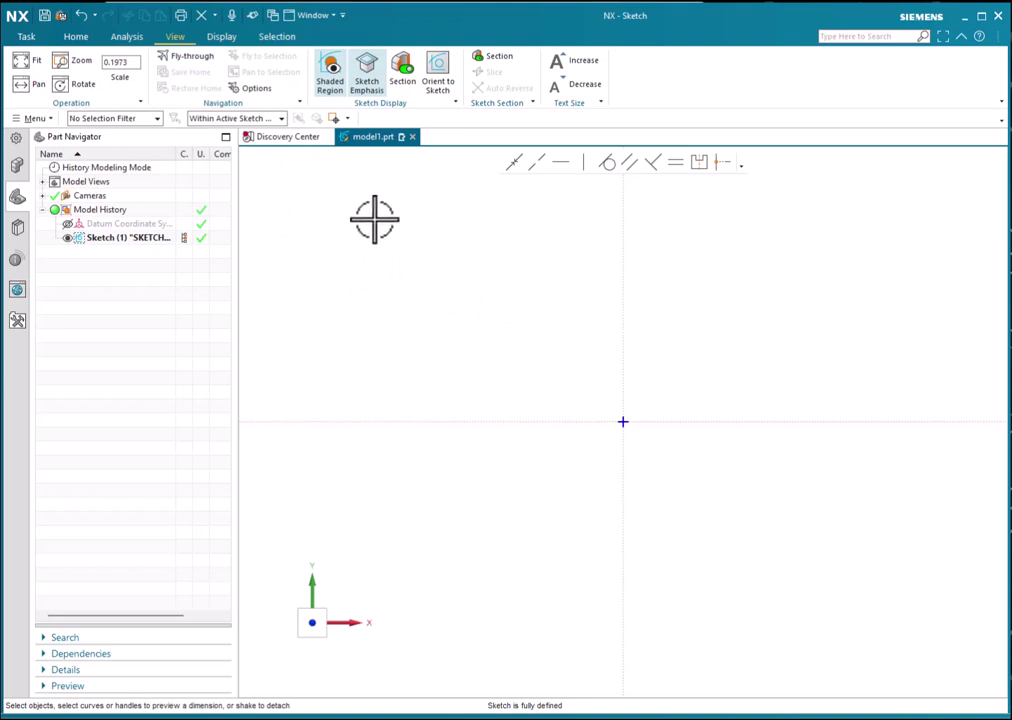
click(330, 80)
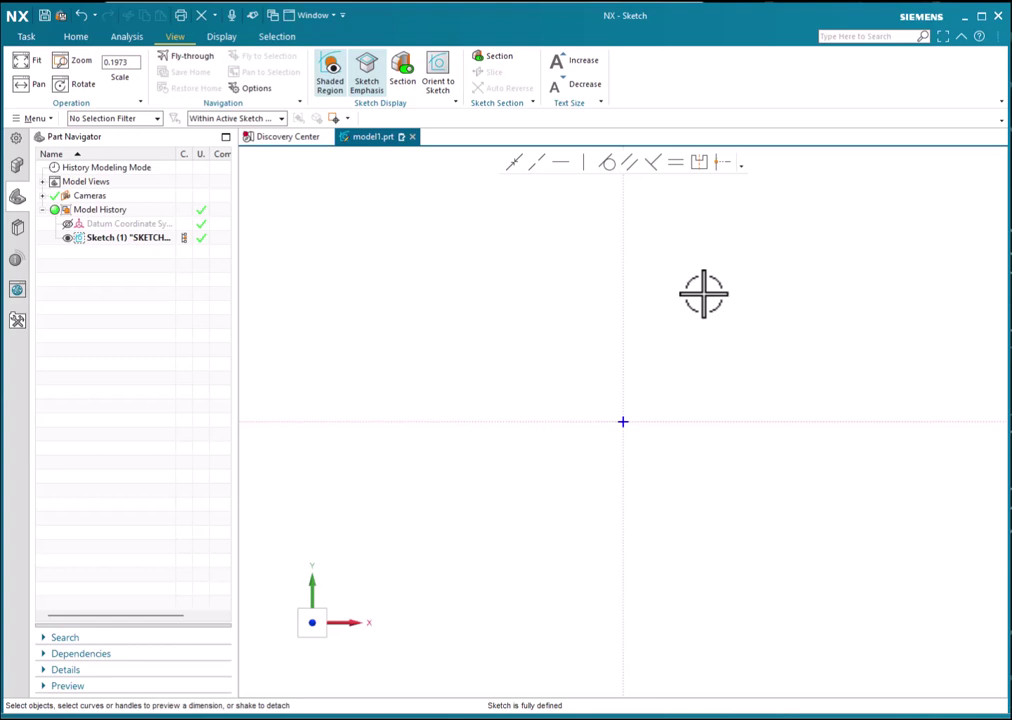
click(367, 92)
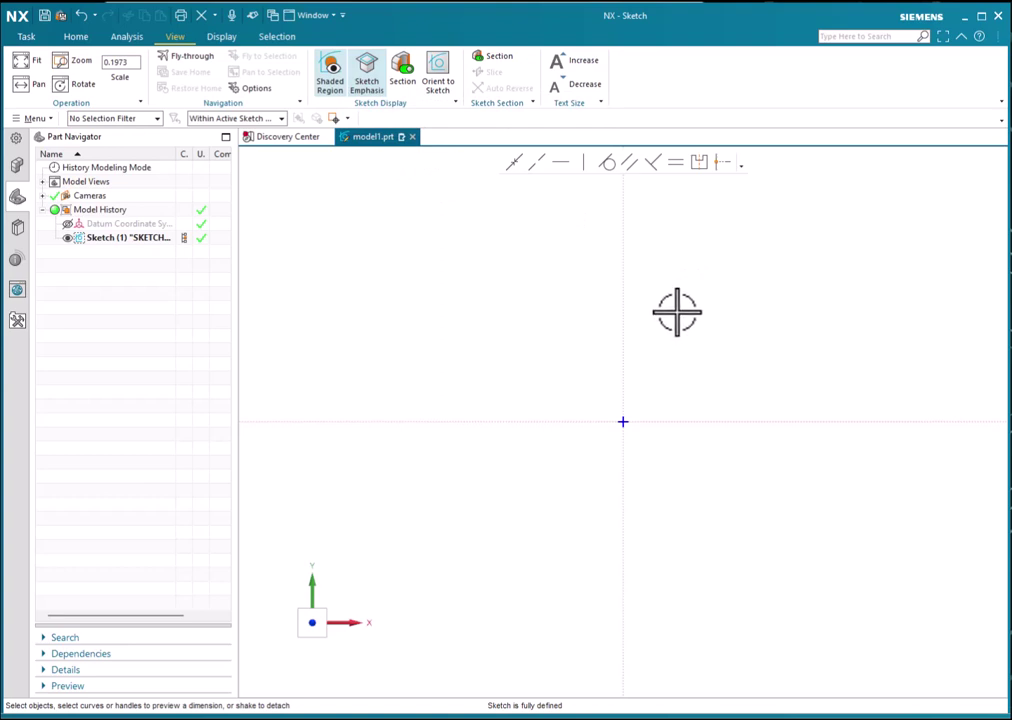
click(224, 38)
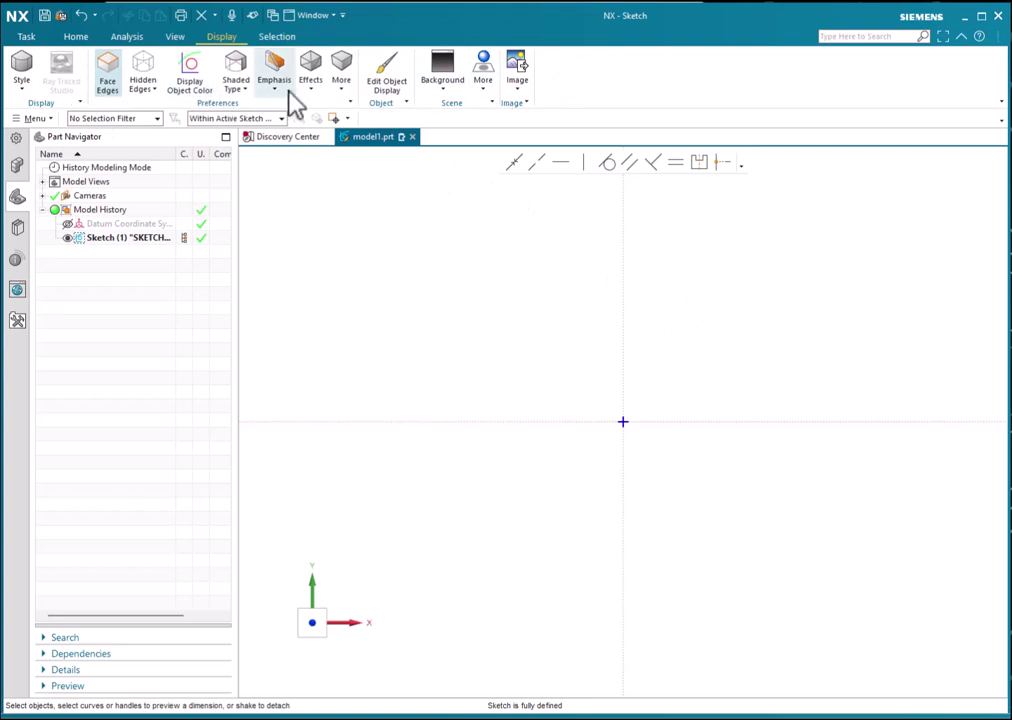
click(277, 37)
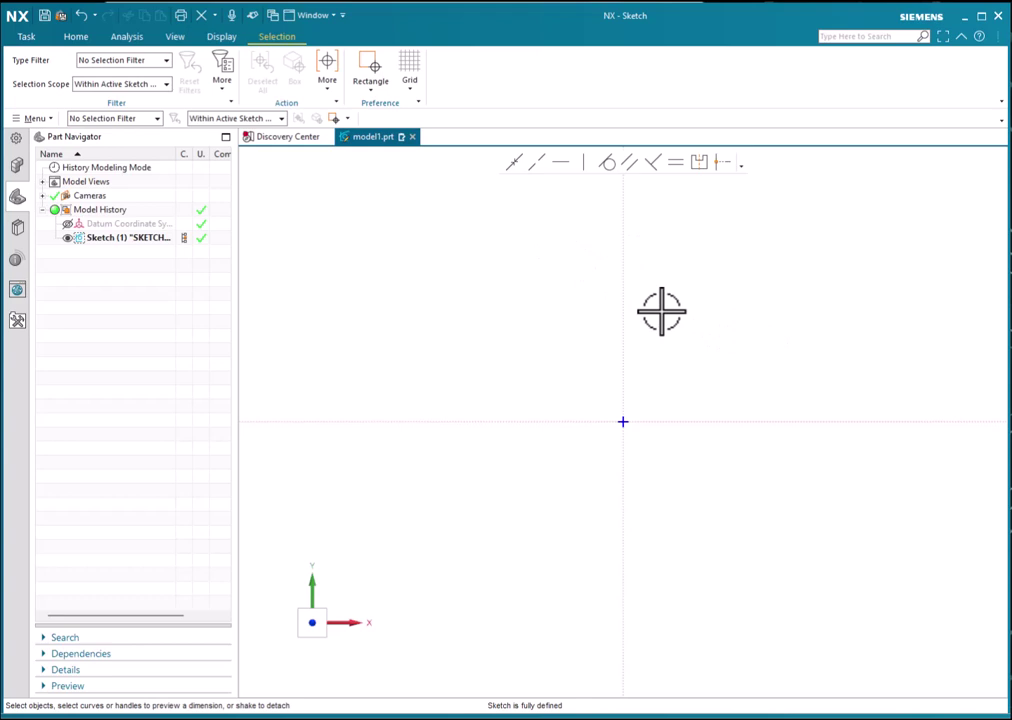
click(76, 37)
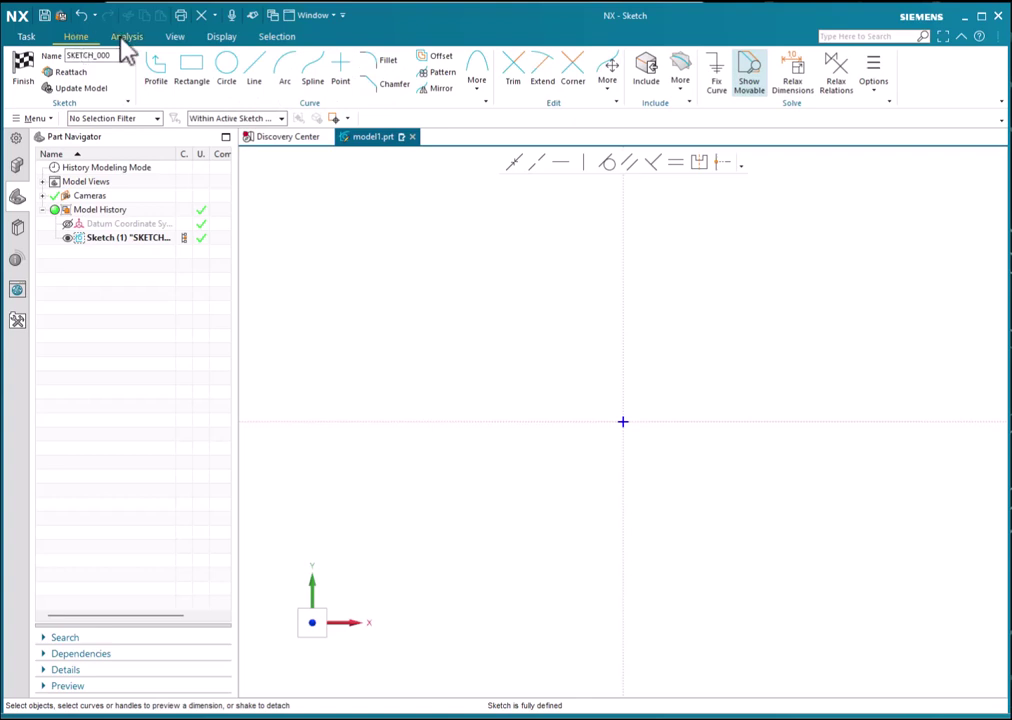
click(175, 37)
click(336, 82)
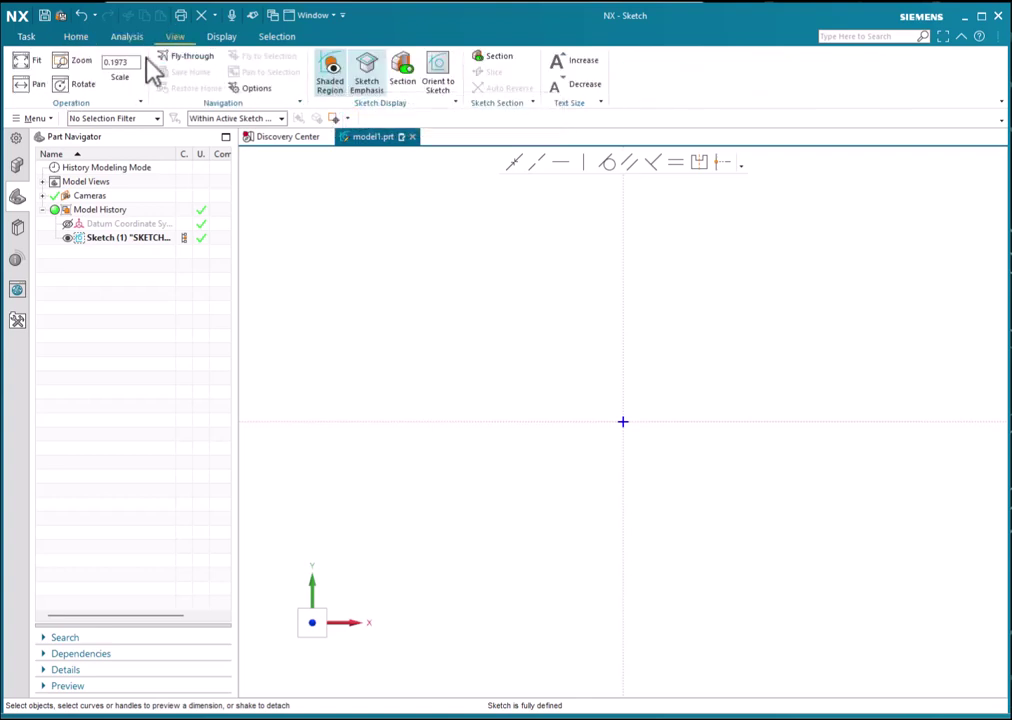
click(74, 37)
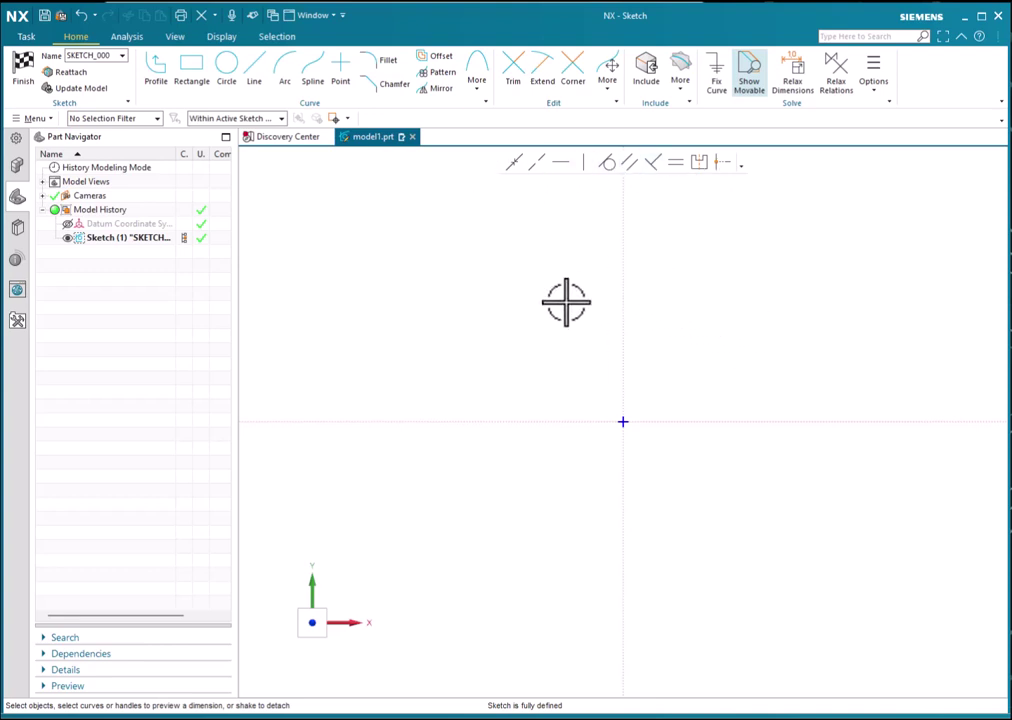
Step: Start the Rectangle command and examine the Selection Group and Snap Point Gallery options of its scene bar
click(194, 72)
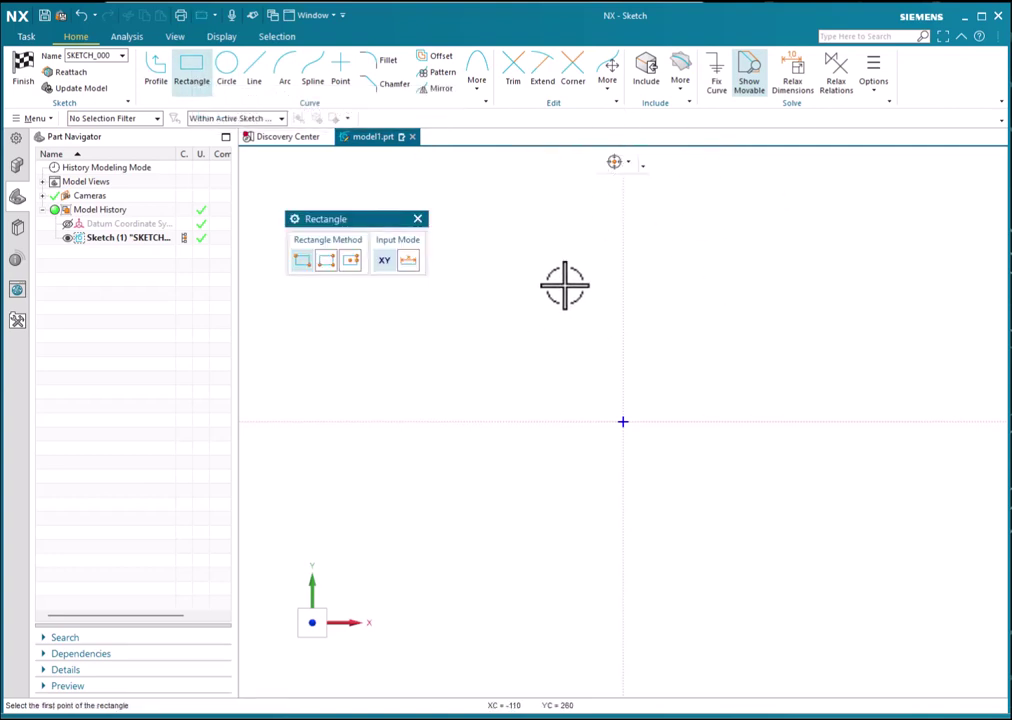
click(629, 167)
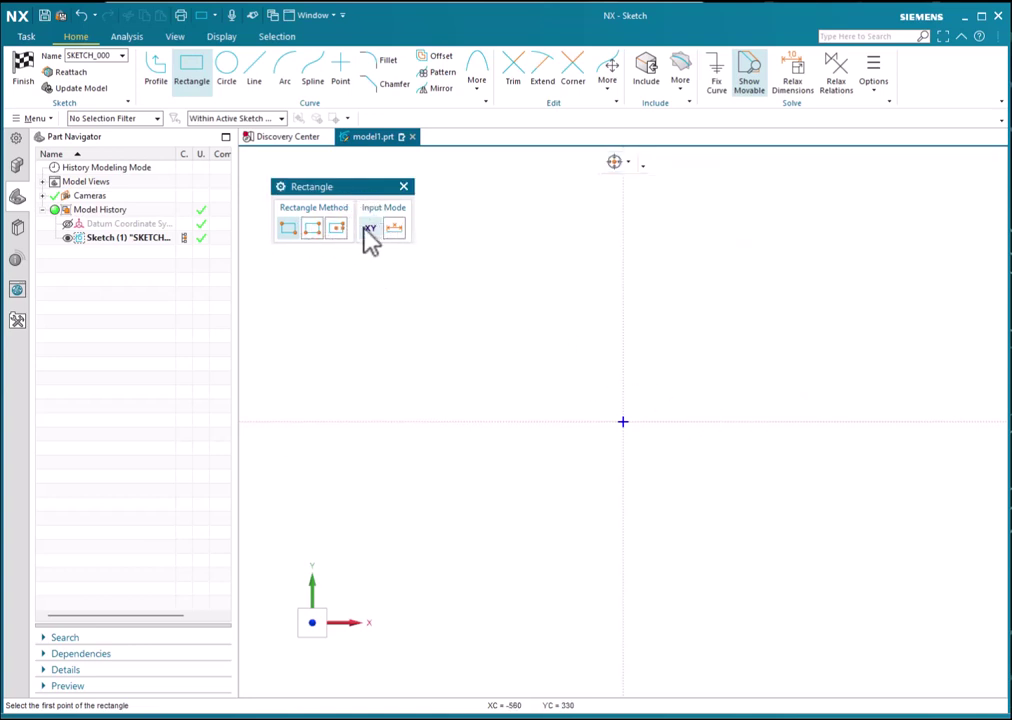
click(645, 170)
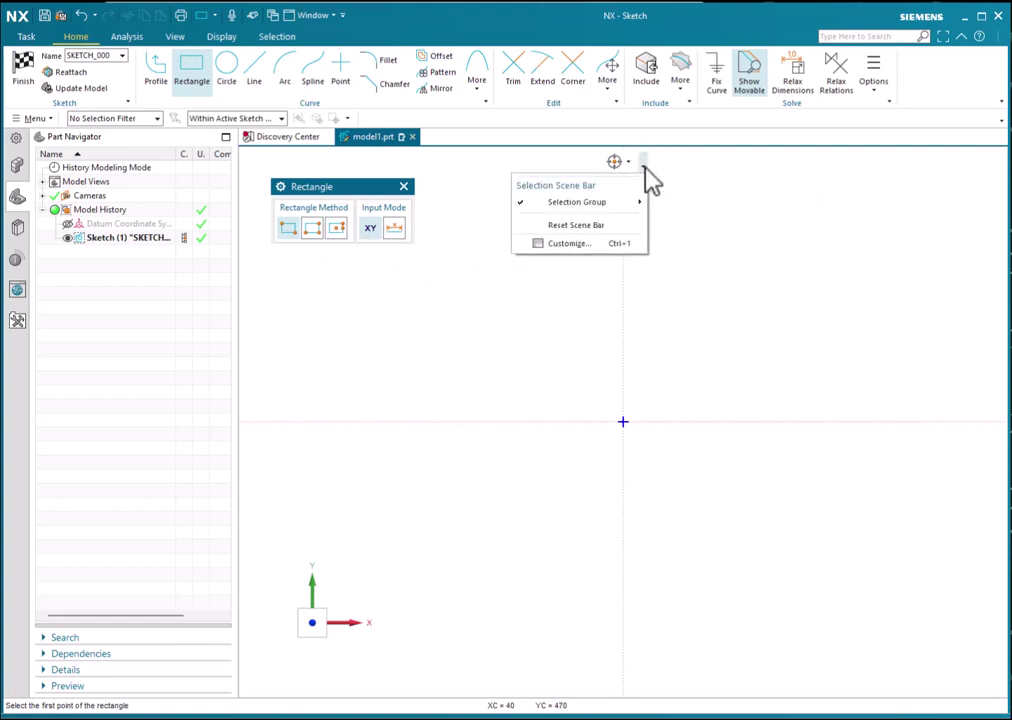
mouse_move(621, 206)
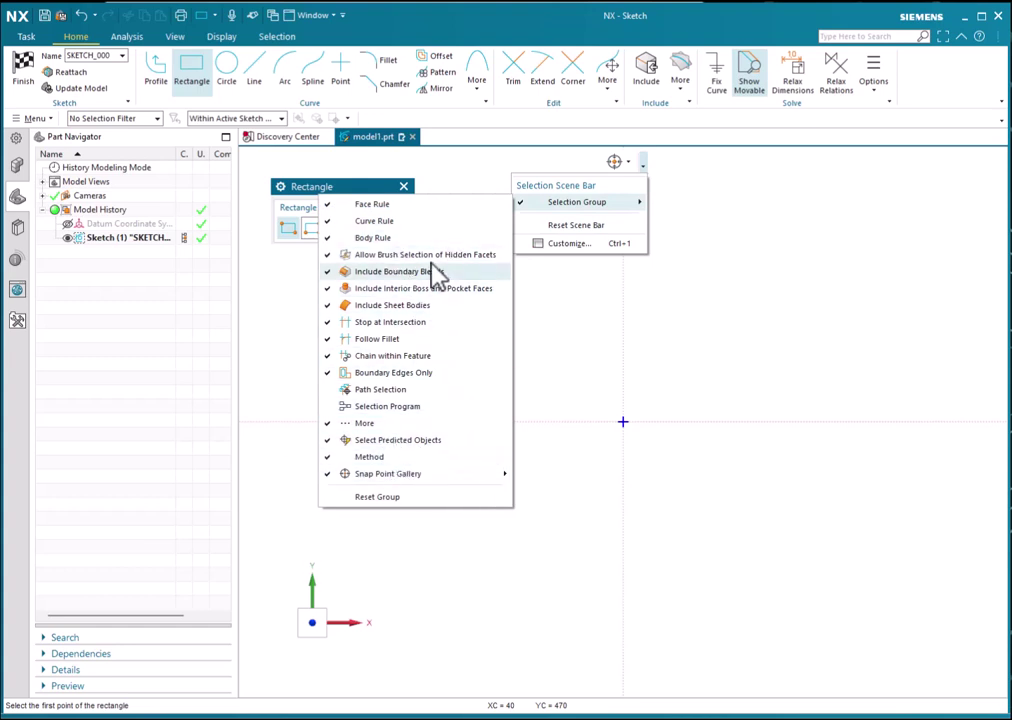
mouse_move(409, 476)
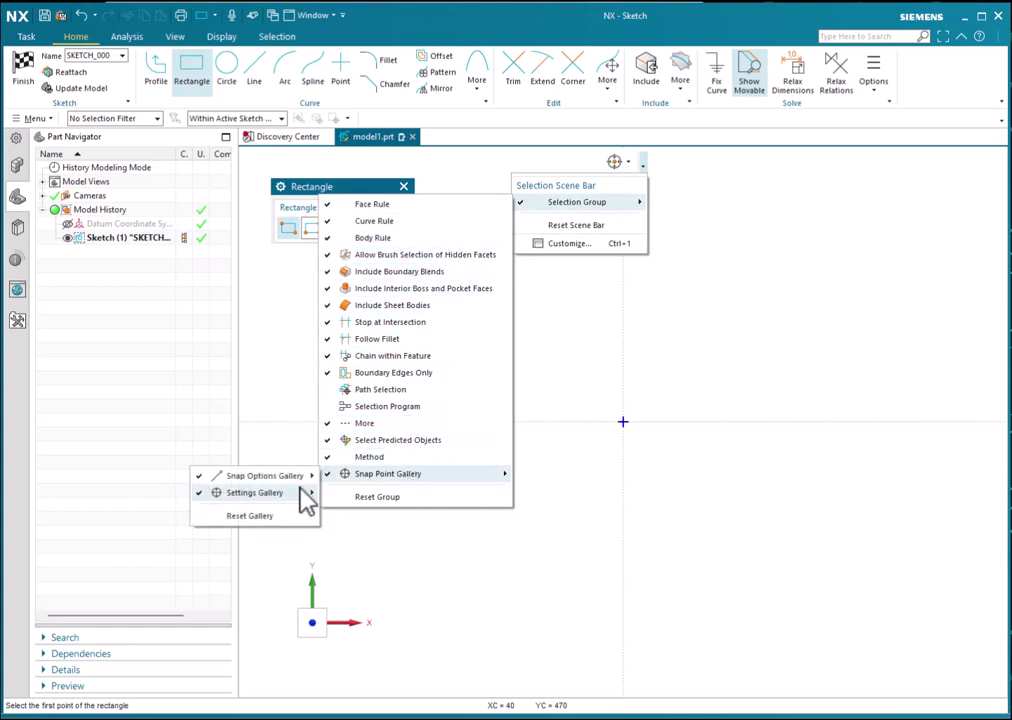
mouse_move(284, 498)
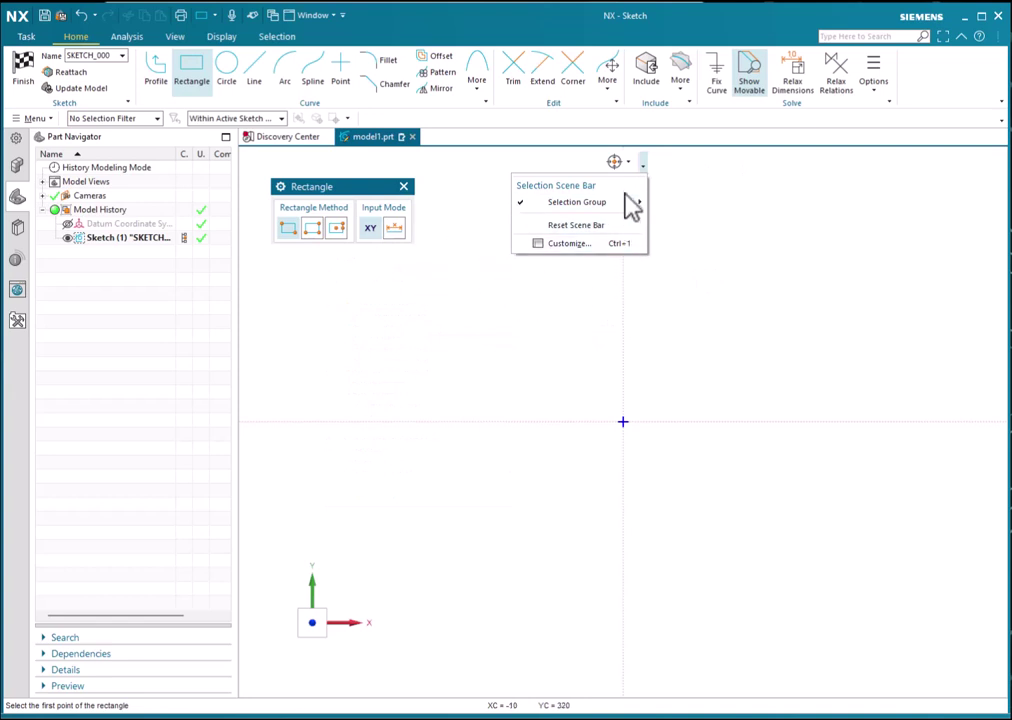
click(662, 366)
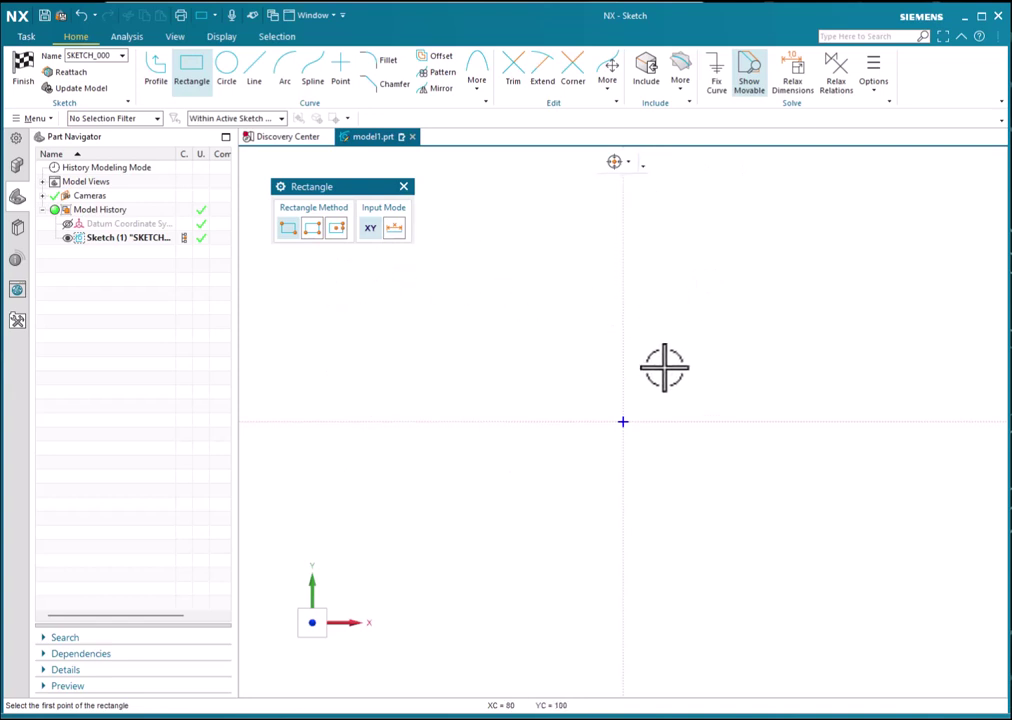
Step: Sketch a two-point rectangle about 370 wide above the horizontal axis and right of the origin
click(664, 369)
click(858, 254)
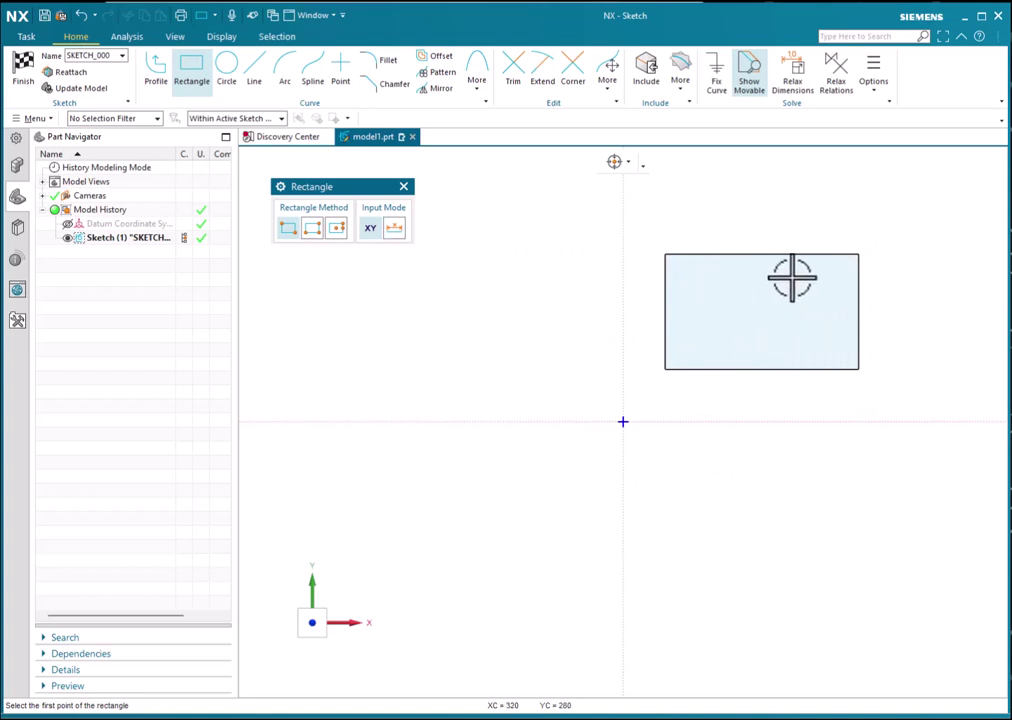
key(Escape)
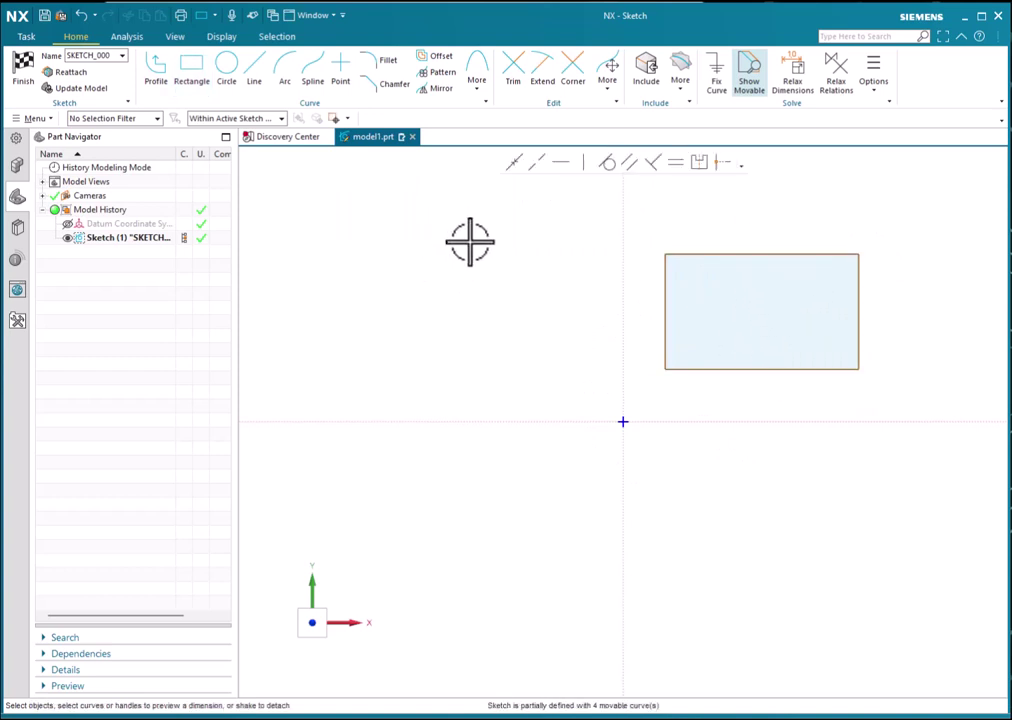
Step: Try deleting the rectangle's top line to open the closed region, and undo the deletion
click(705, 250)
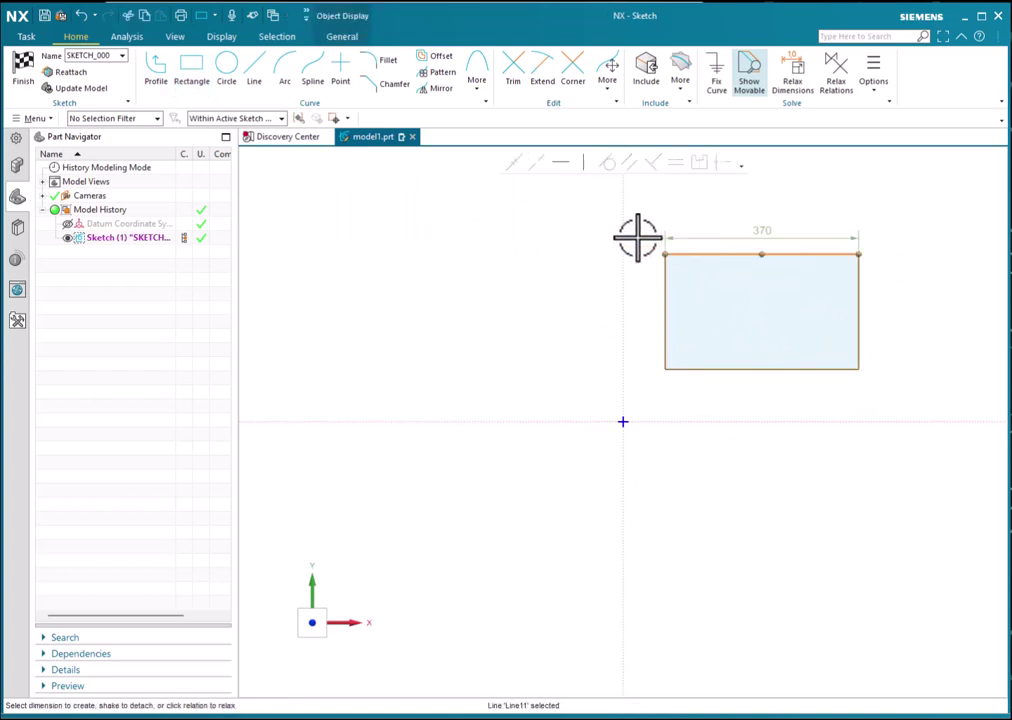
key(Delete)
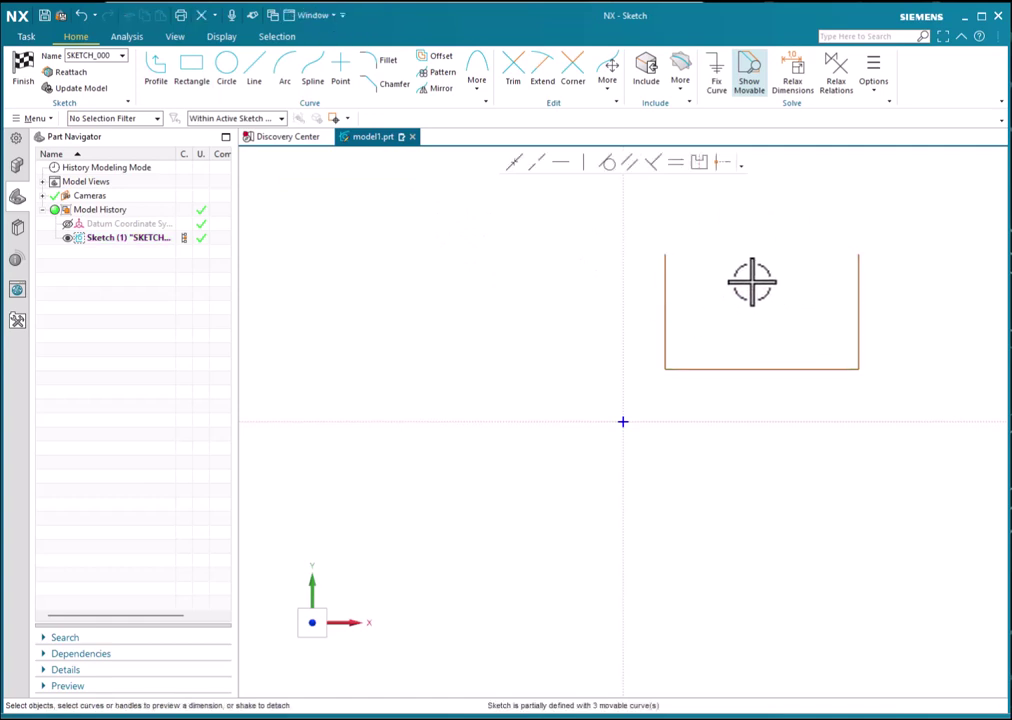
key(ctrl+z)
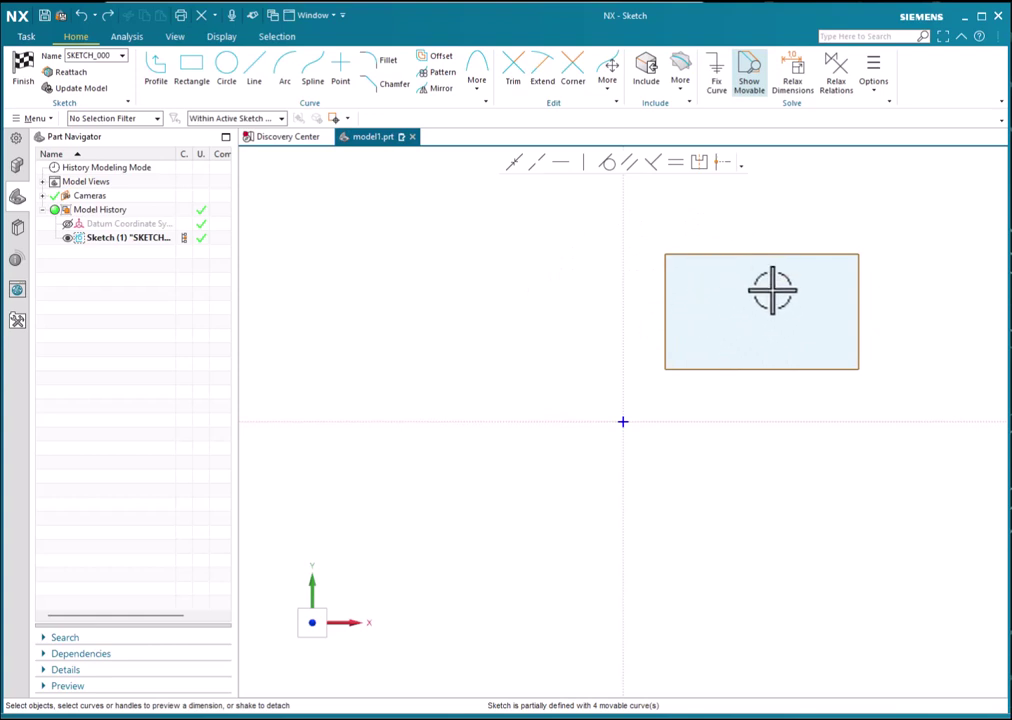
Step: Try turning off the Shaded Region display for the closed rectangle and turn it back on
click(178, 38)
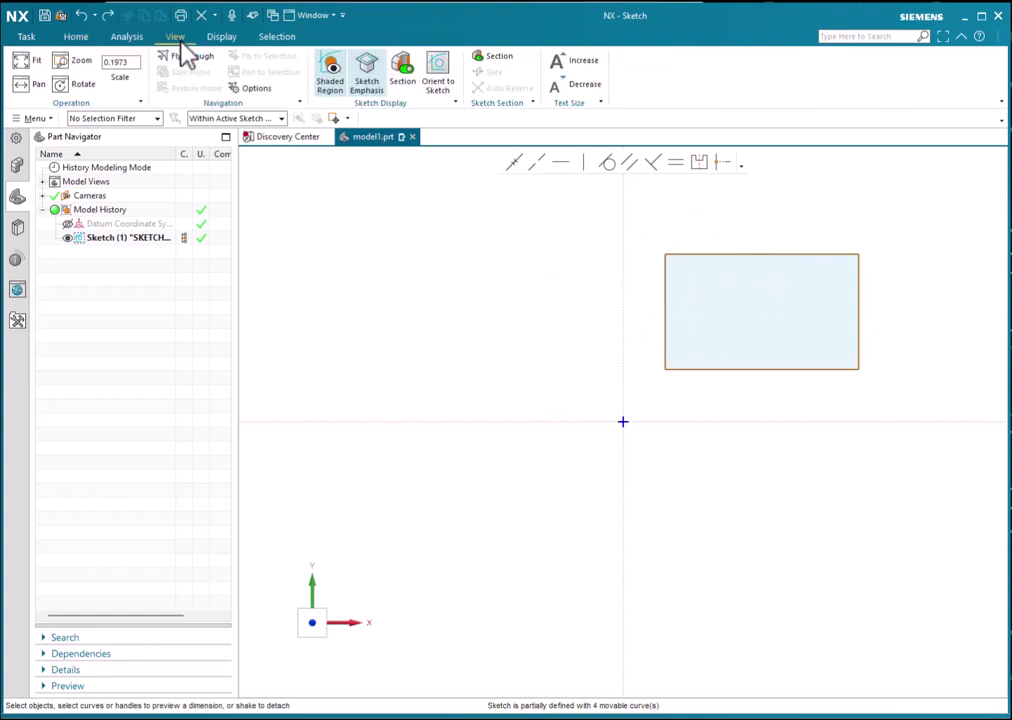
click(330, 82)
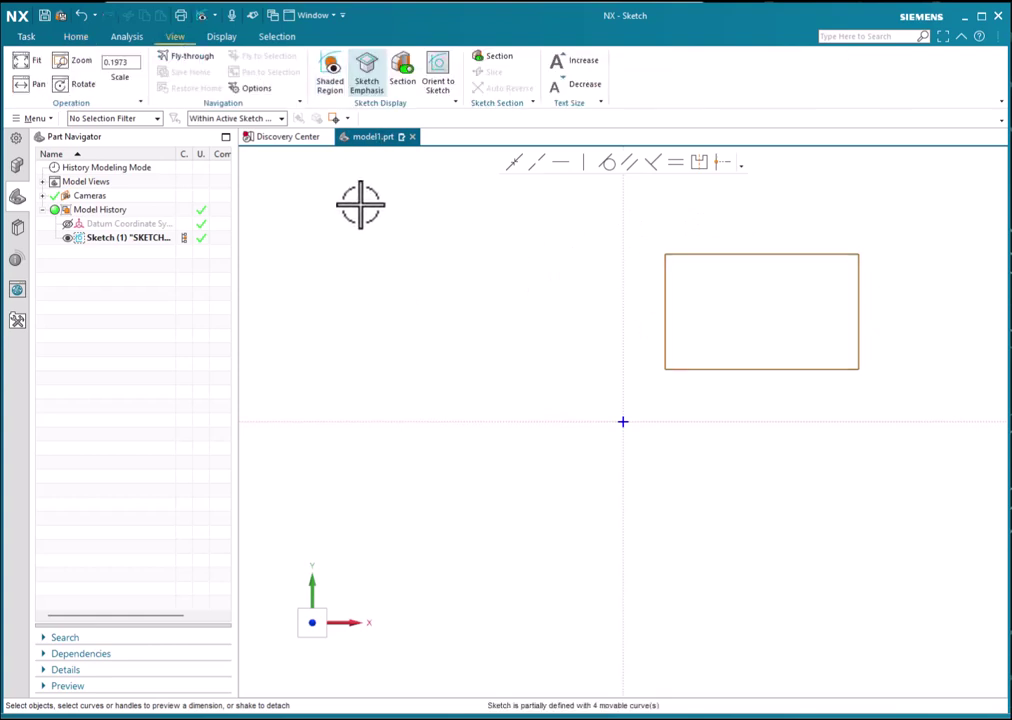
click(329, 86)
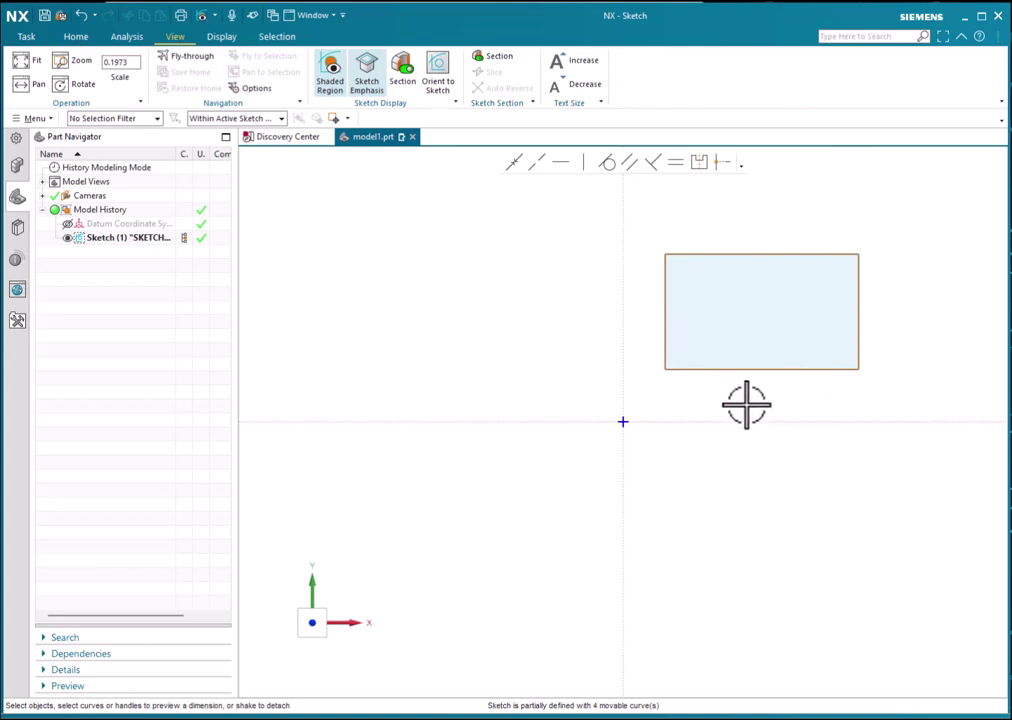
Step: Sketch a second two-point rectangle about 170 high, overlapping the upper-right corner of the first rectangle
click(74, 37)
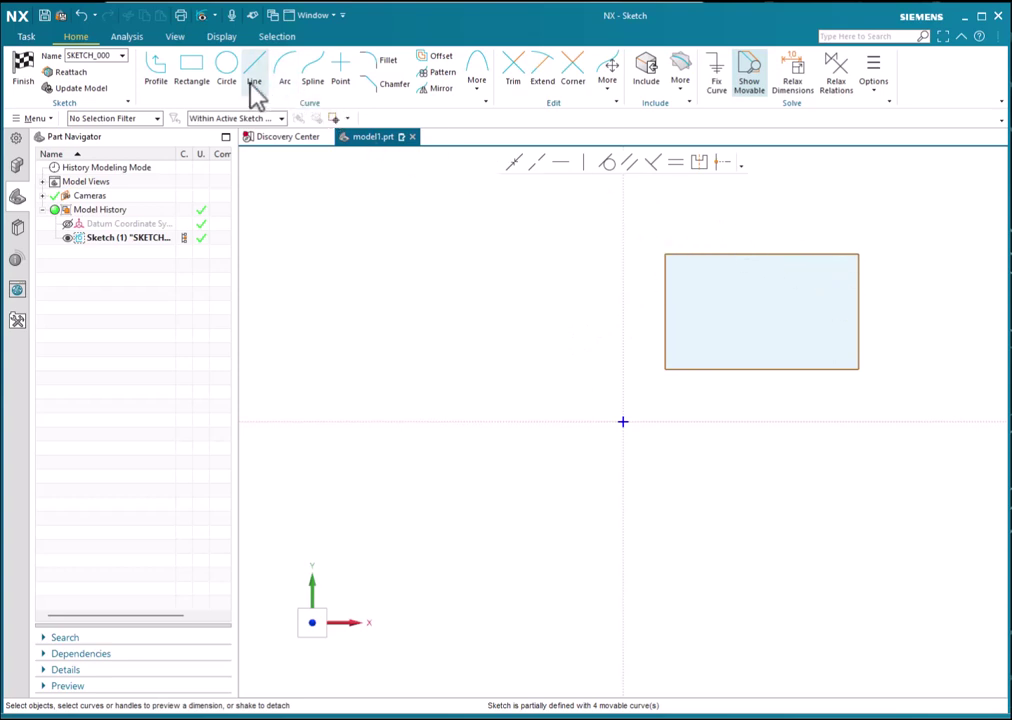
click(193, 68)
click(743, 223)
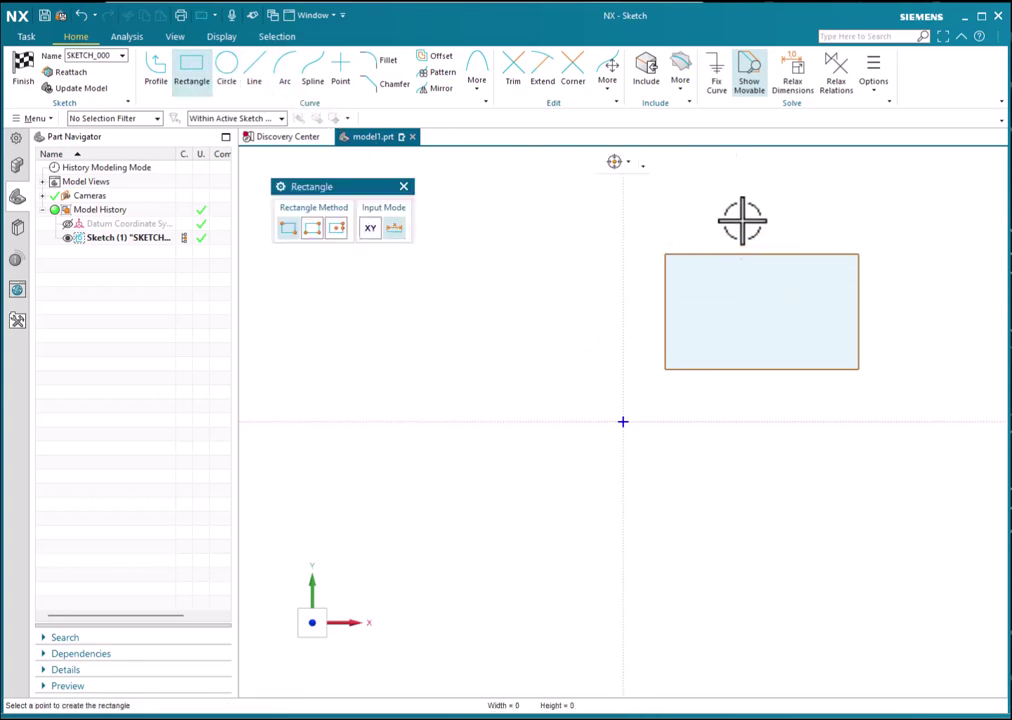
click(915, 311)
key(Escape)
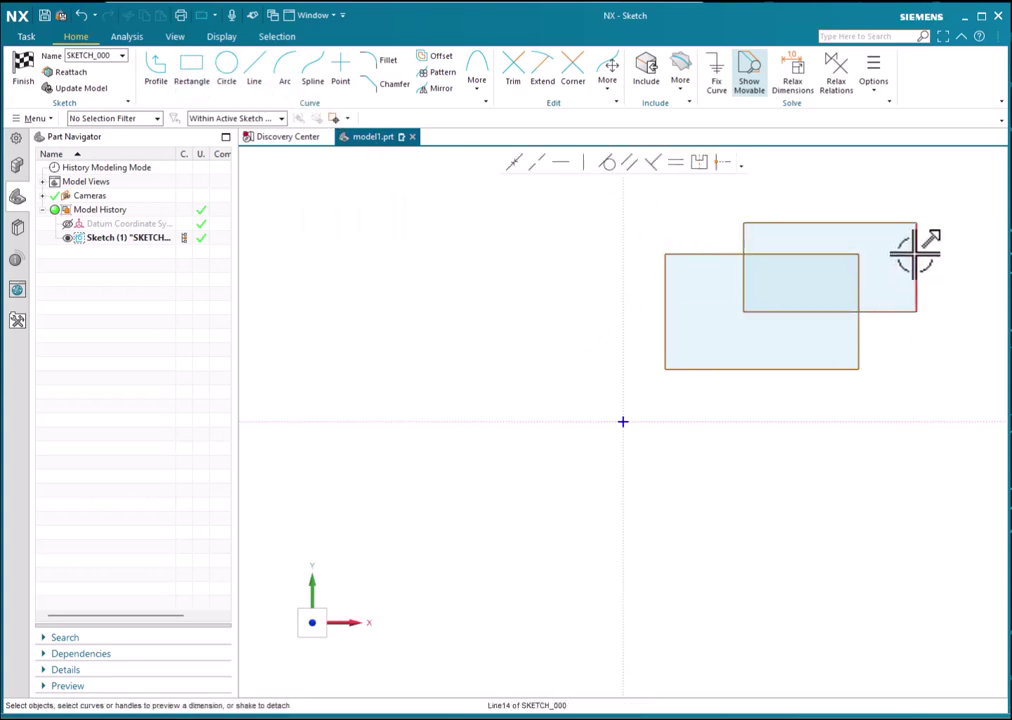
Step: Delete the right vertical line of the second rectangle and finish the sketch
click(915, 252)
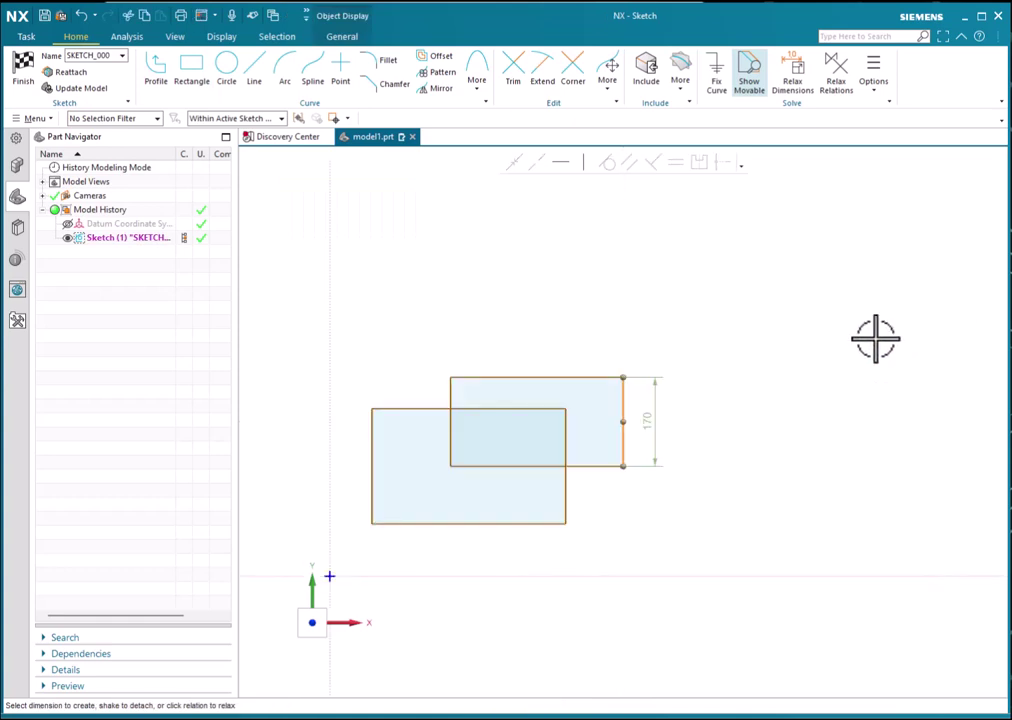
key(Delete)
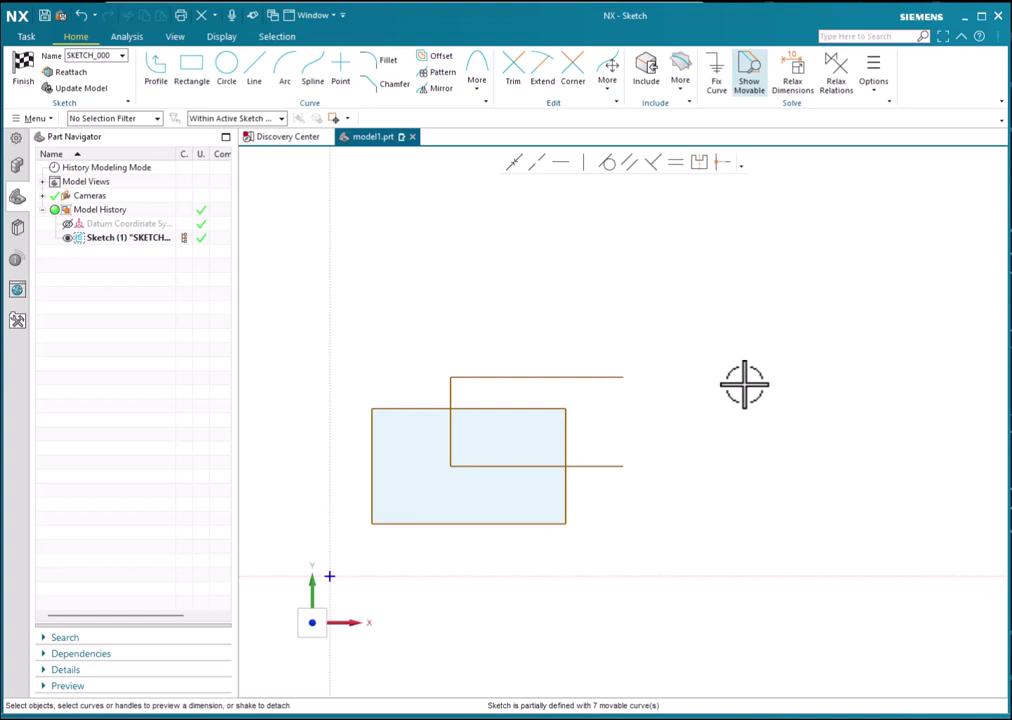
click(24, 68)
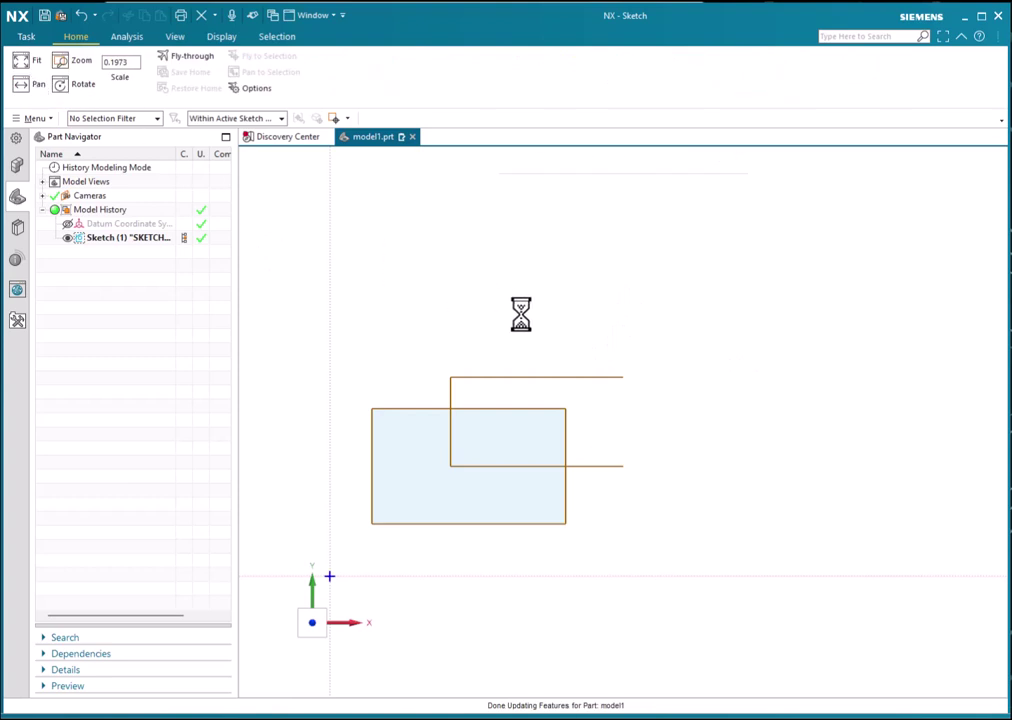